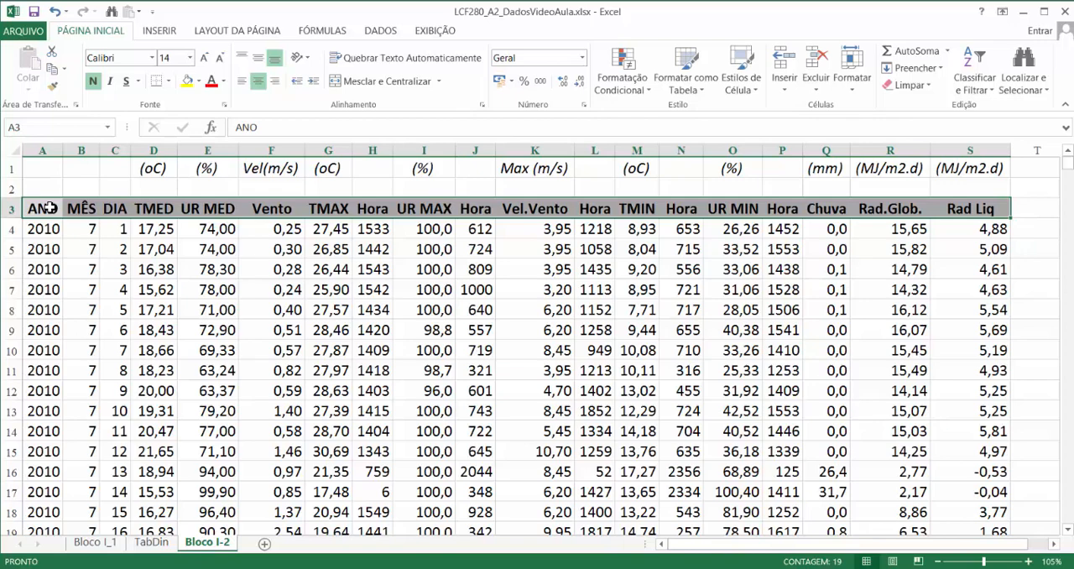
key("shift+Down")
key("shift+Down")
key("shift+Down")
key("shift+Down")
key("shift+Down")
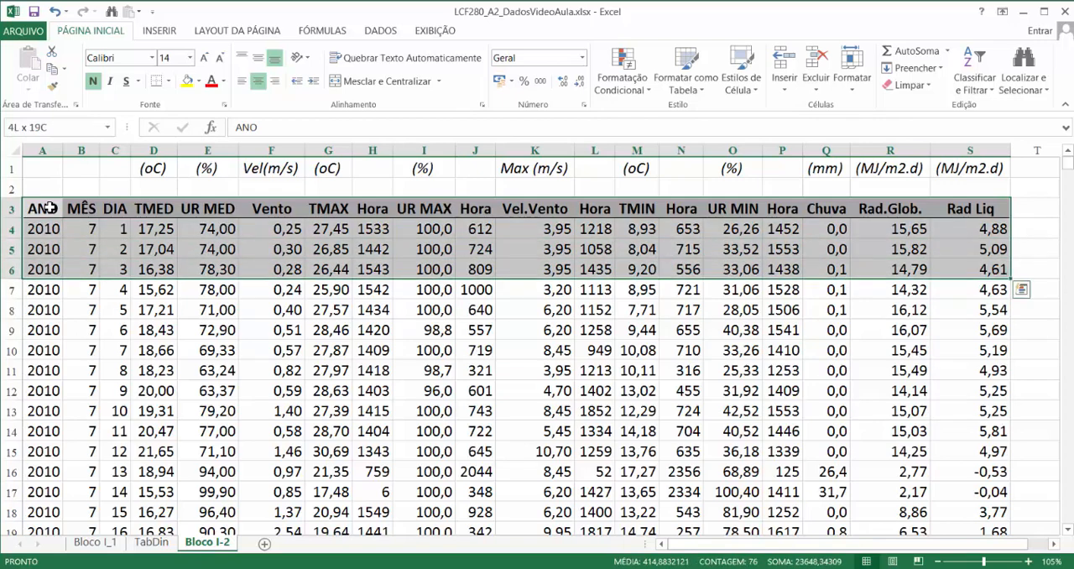
key("shift+Down")
key("shift+Down")
key("shift+Down")
key("shift+Down")
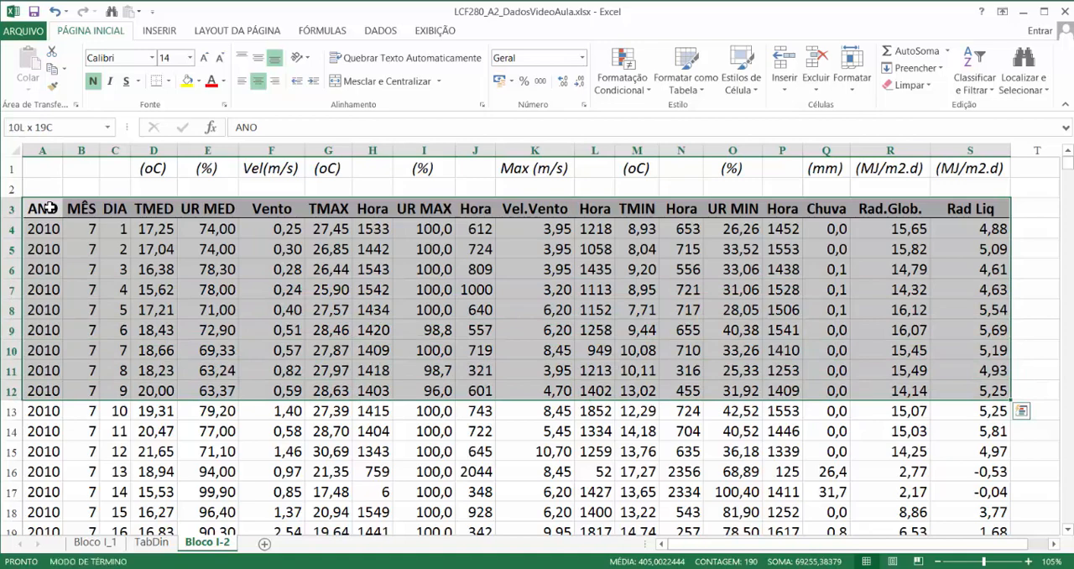
key("ctrl+shift+Down")
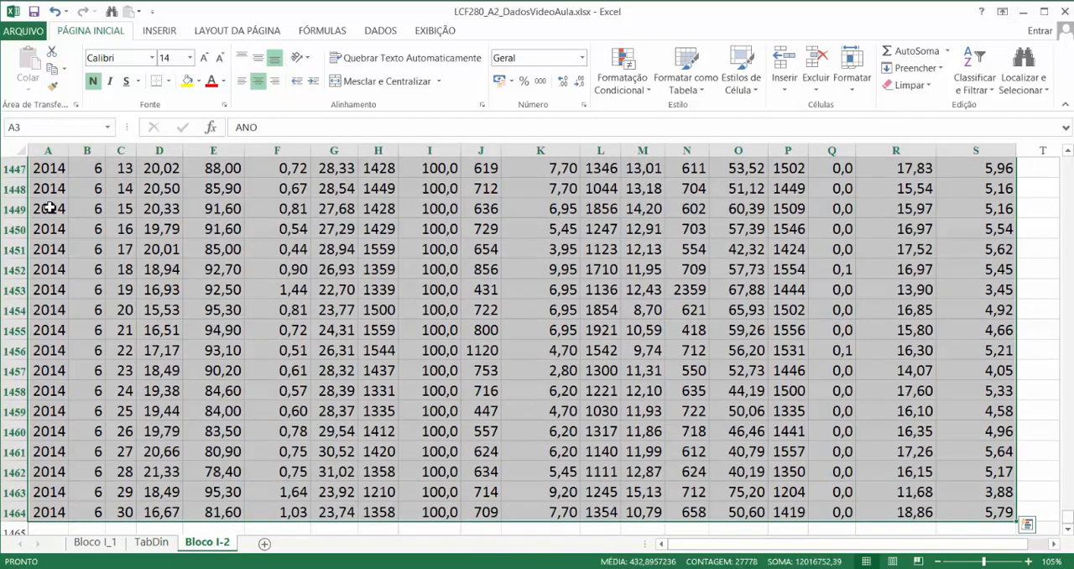
key("Up")
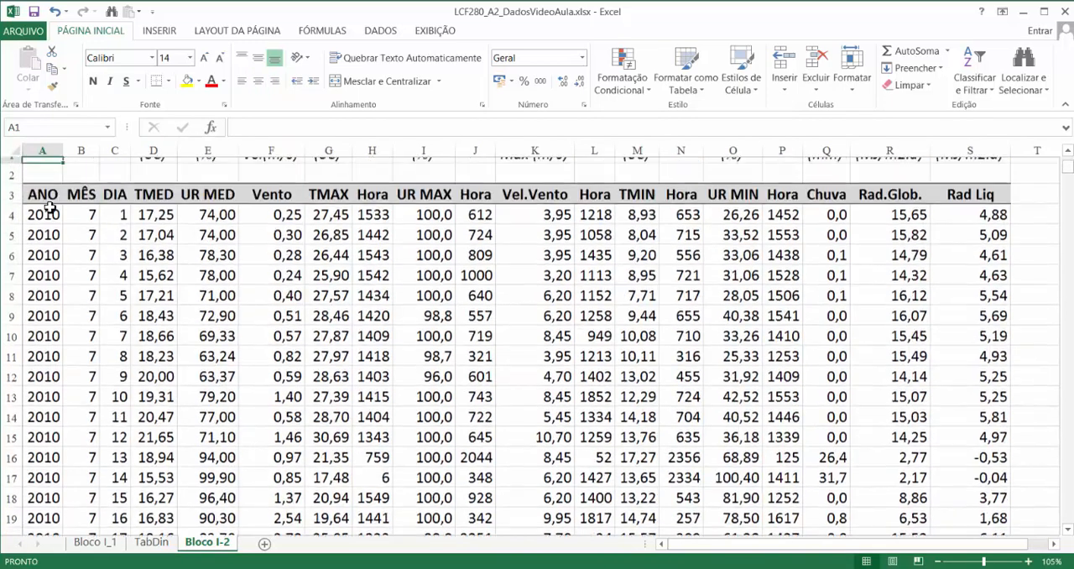
- Insert a PivotChart on a new worksheet from the full data table including its headings, range A3:S1464 of Bloco I-2
left_click(49, 207)
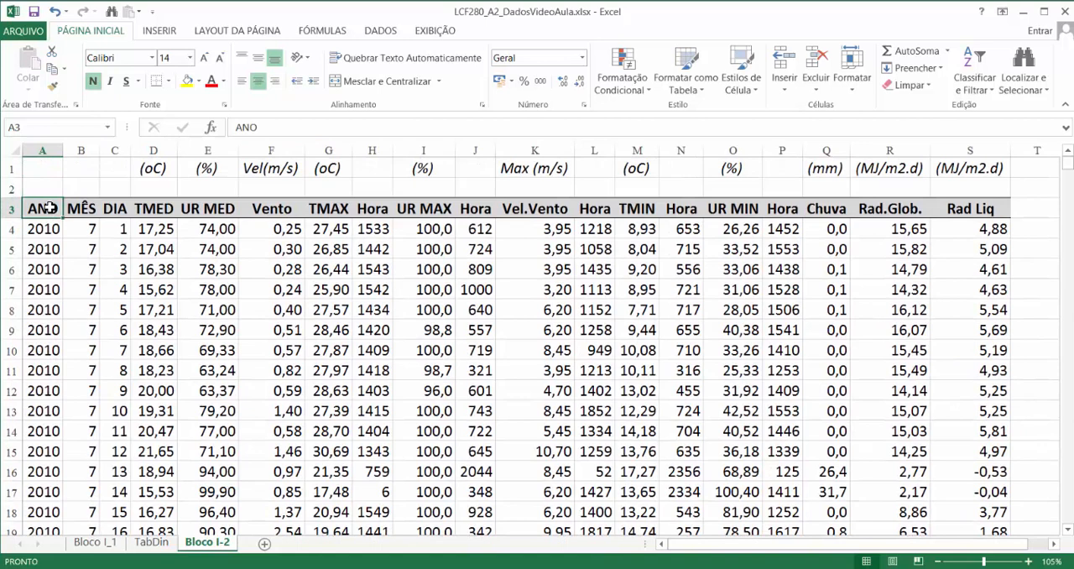
key("shift+Right")
key("shift+Right")
key("shift+Right")
key("shift+Right")
key("shift+Right")
key("shift+Right")
key("shift+Right")
key("shift+Right")
key("shift+Right")
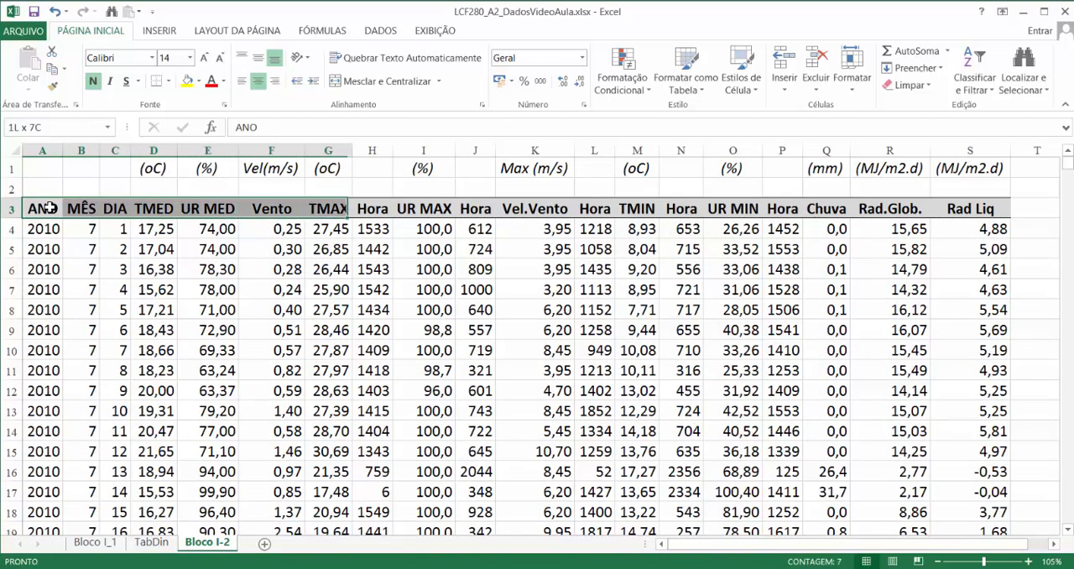
key("shift+Right")
key("shift+Right")
key("shift+Right")
key("shift+Right")
key("shift+Right")
key("shift+Right")
key("shift+Right")
key("shift+Right")
key("shift+Right")
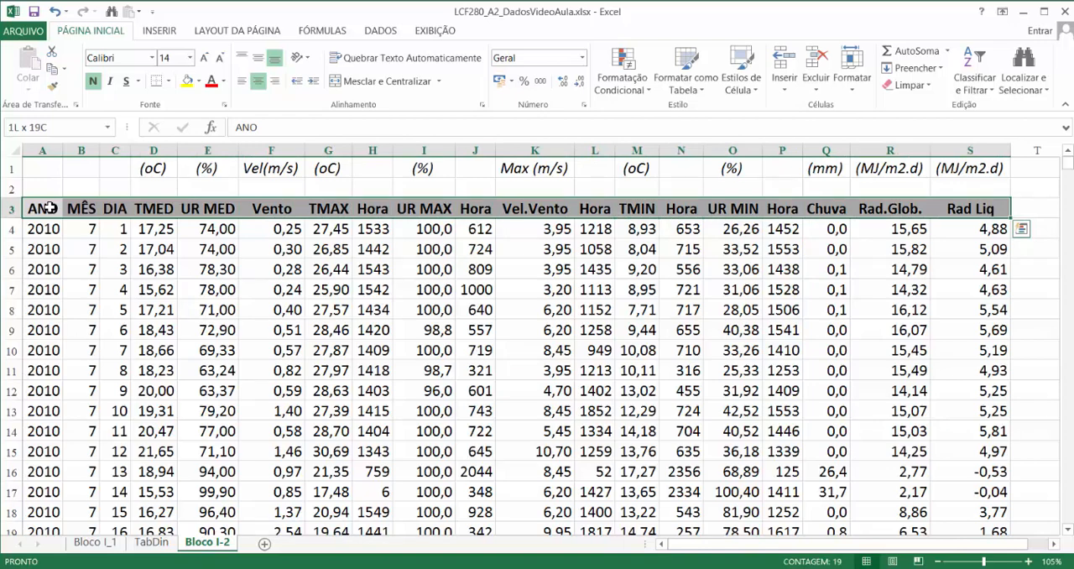
key("ctrl+shift+Down")
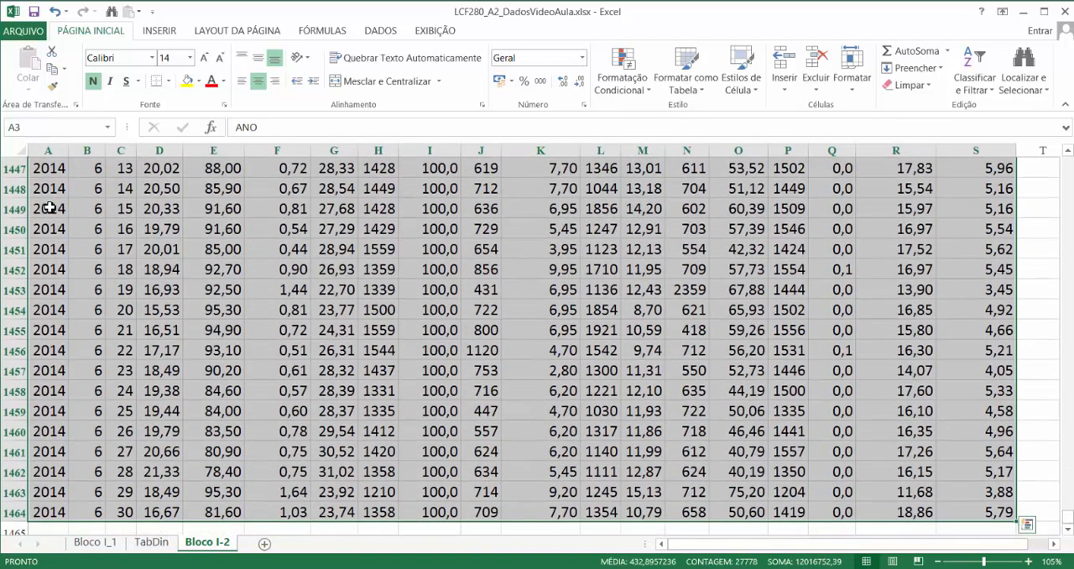
left_click(159, 30)
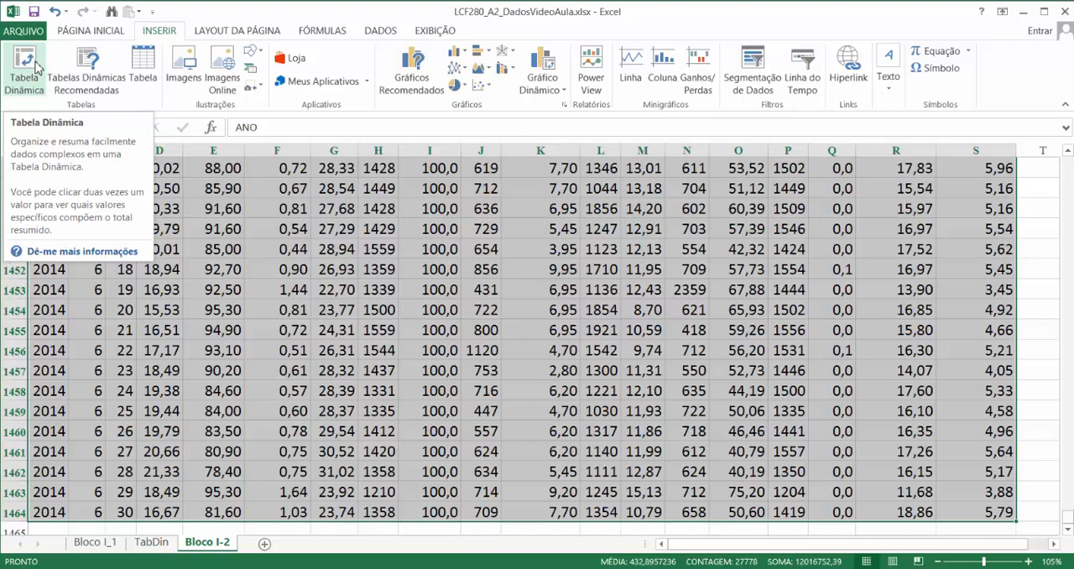
left_click(542, 71)
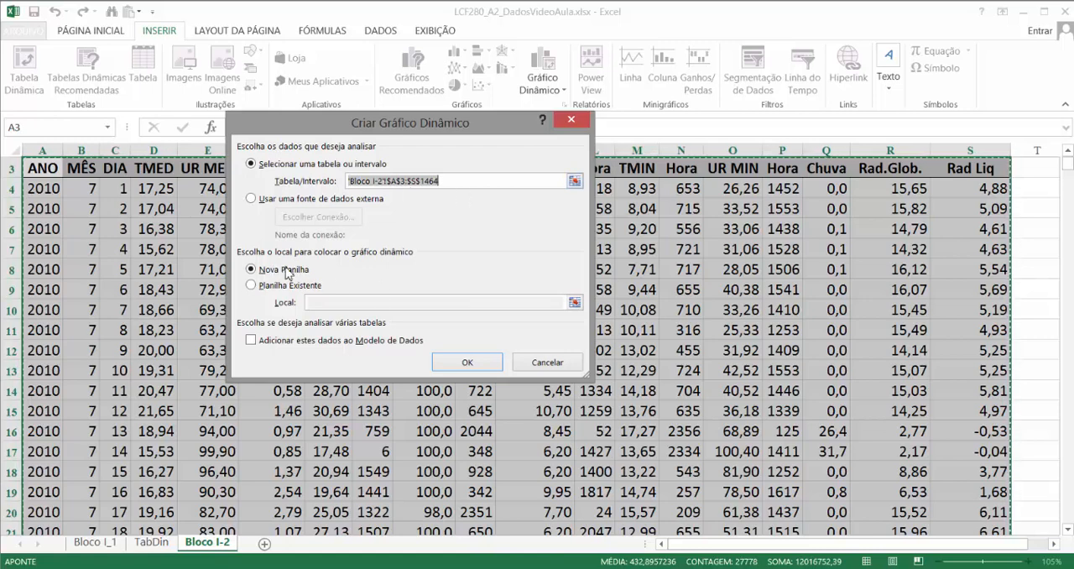
left_click(467, 363)
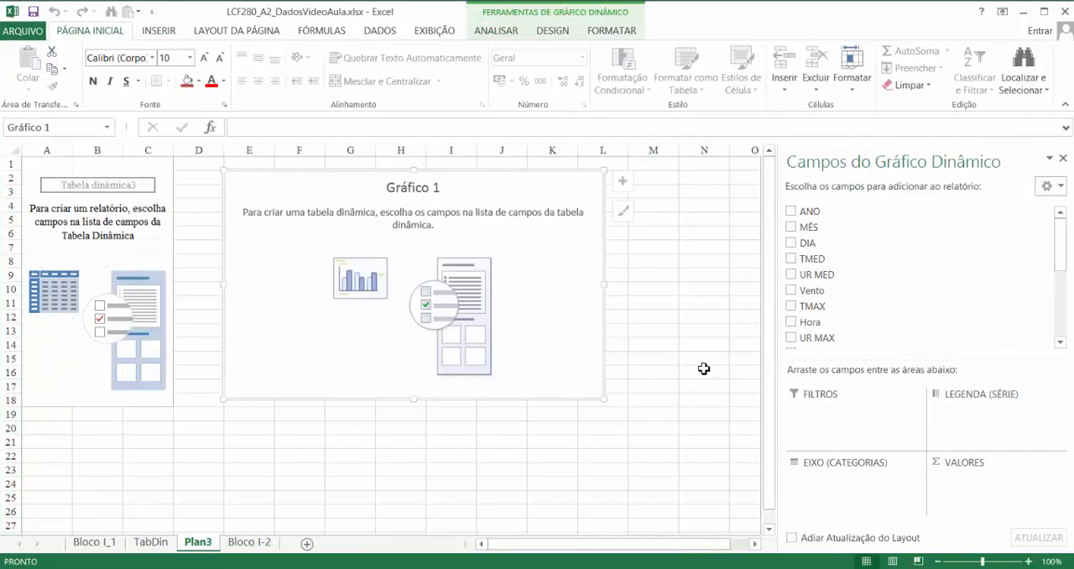
- Rename the new PivotChart worksheet as GrafDin
left_click(204, 544)
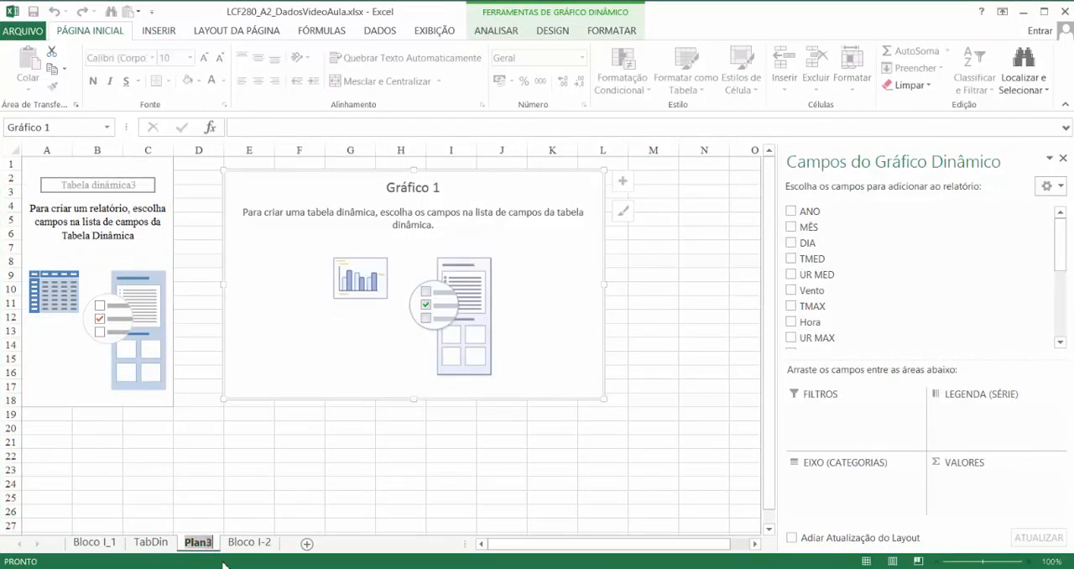
type("G")
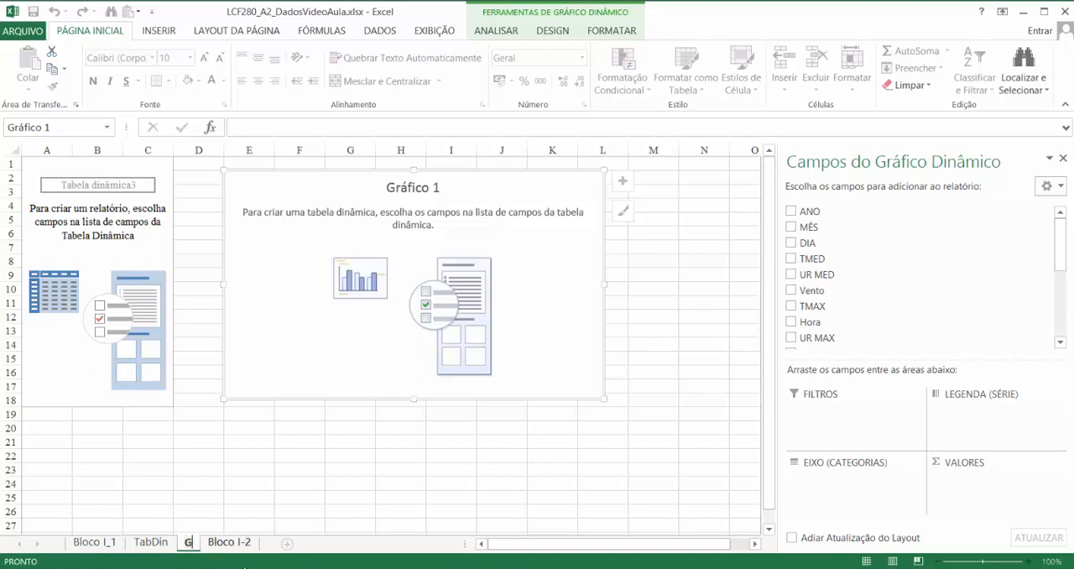
type("rafDin")
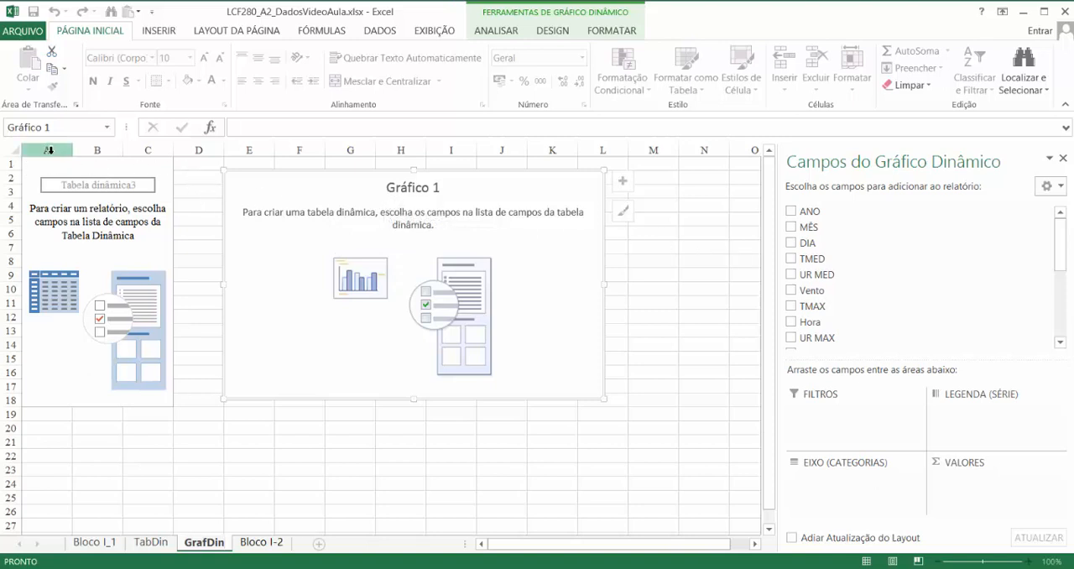
- Insert three blank columns before the empty pivot table
left_click_drag(48, 149, 149, 150)
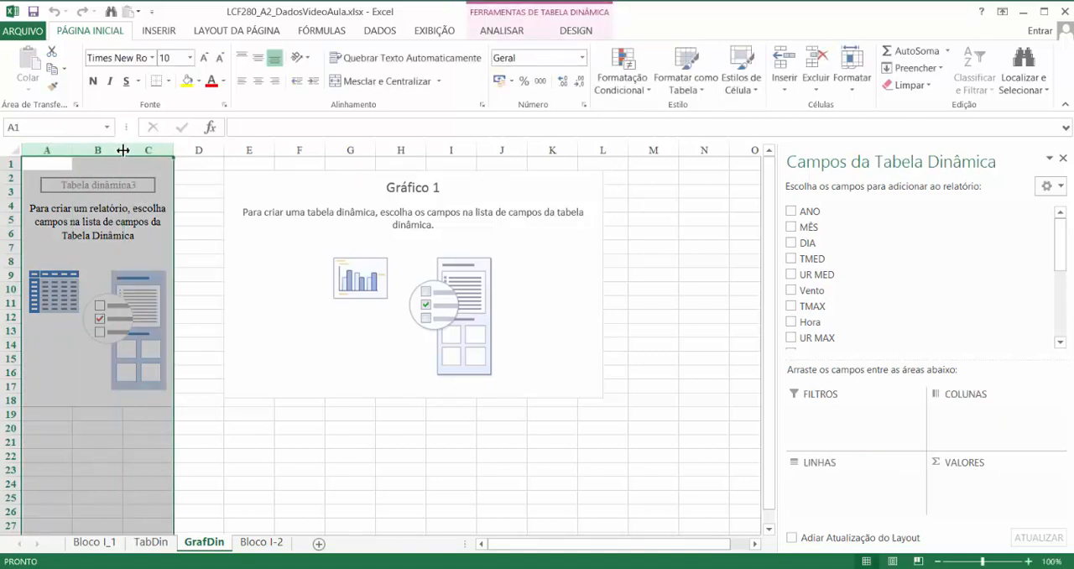
right_click(109, 151)
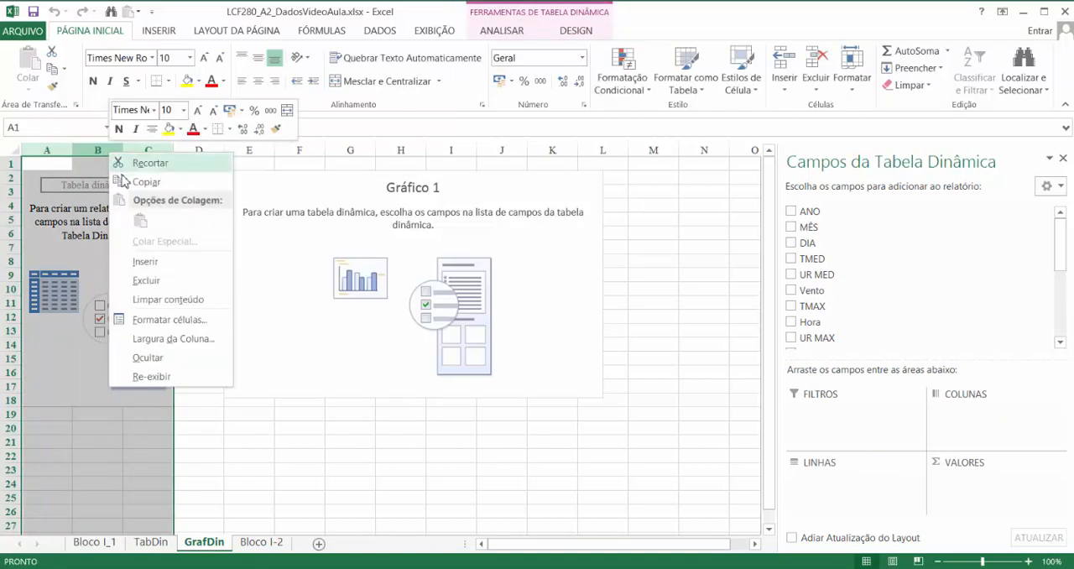
left_click(147, 262)
left_click(248, 469)
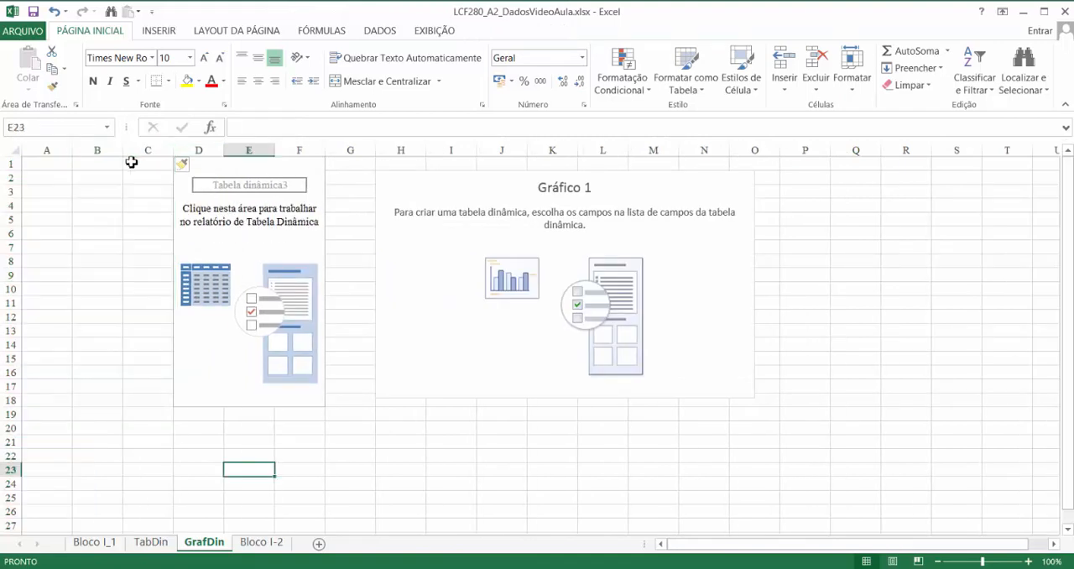
- Add the ANO field as a report filter of the pivot table and filter it to 2011
left_click(248, 166)
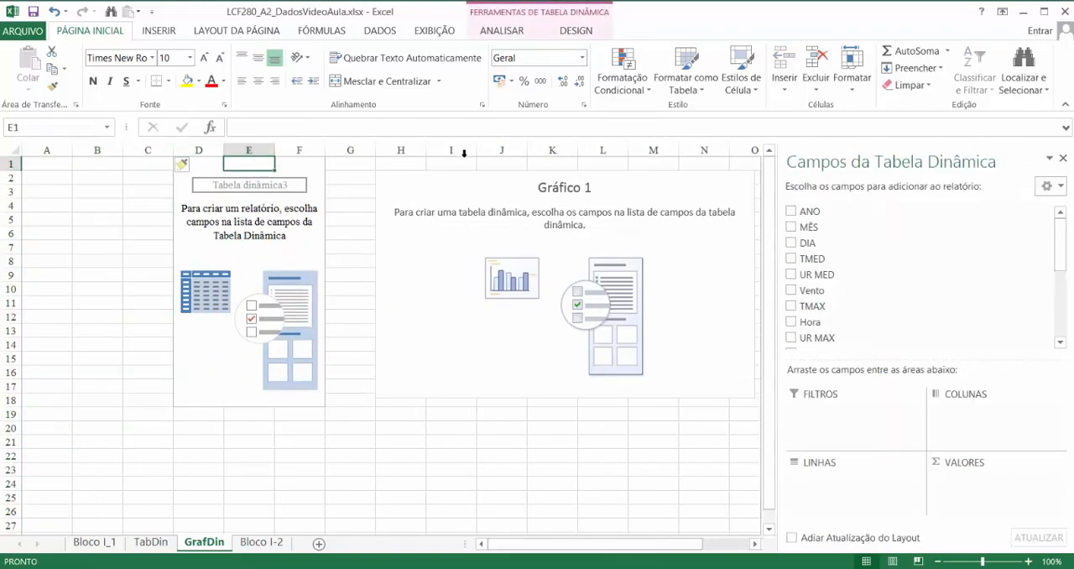
left_click(426, 192)
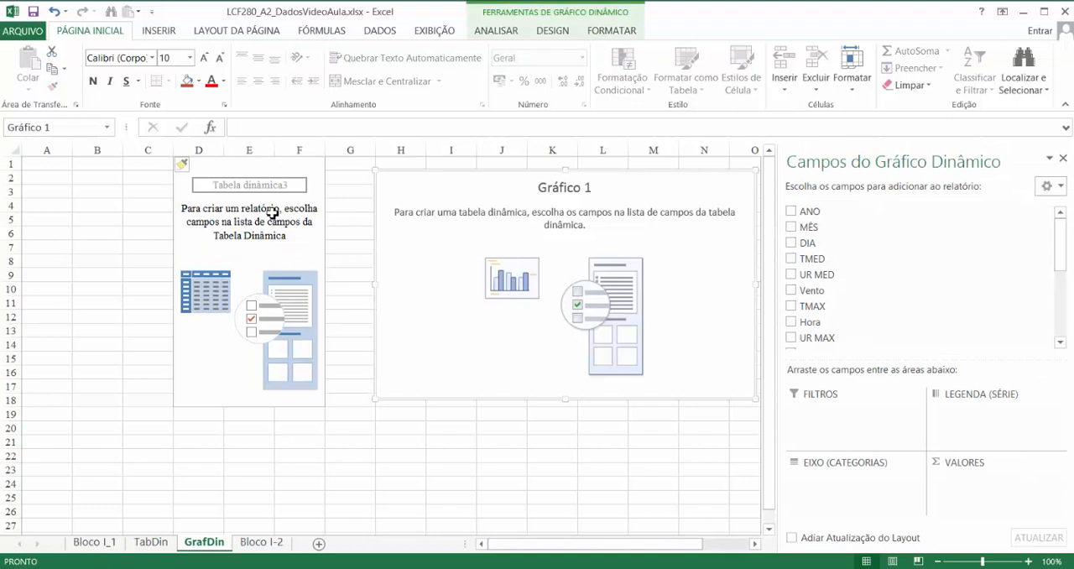
left_click(244, 164)
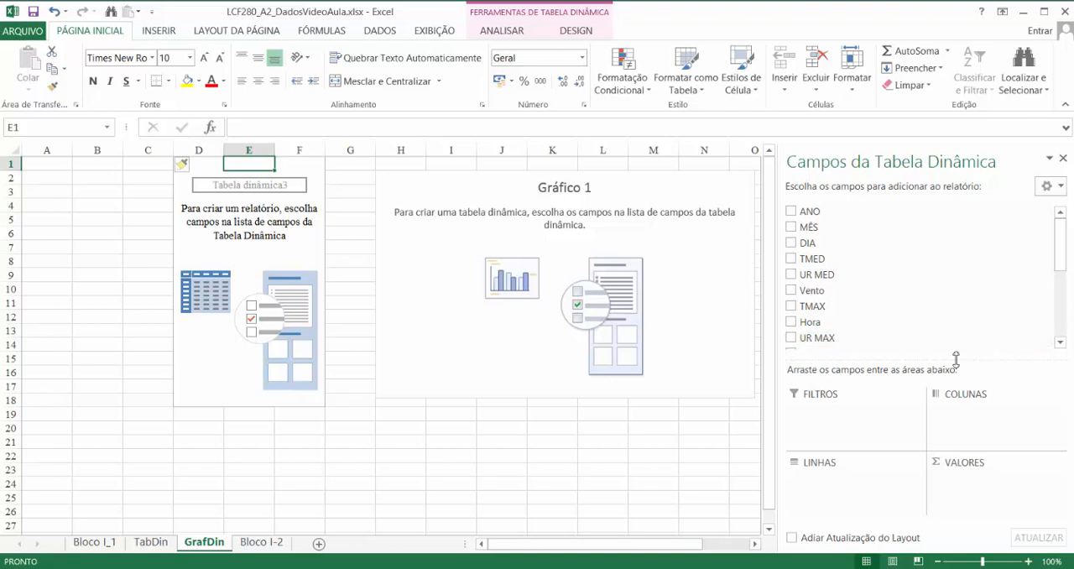
left_click_drag(817, 220, 852, 411)
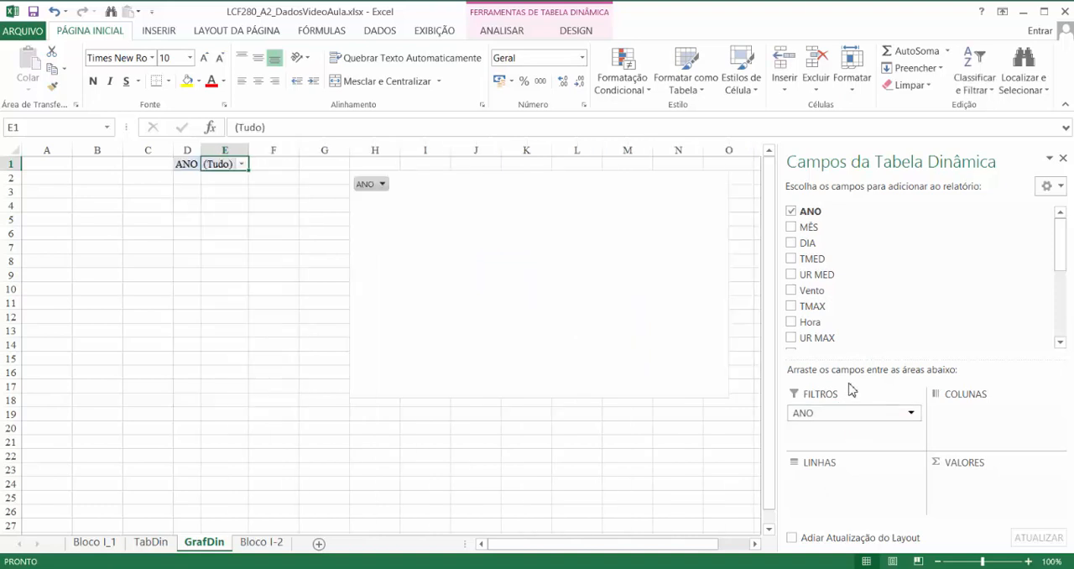
left_click(242, 164)
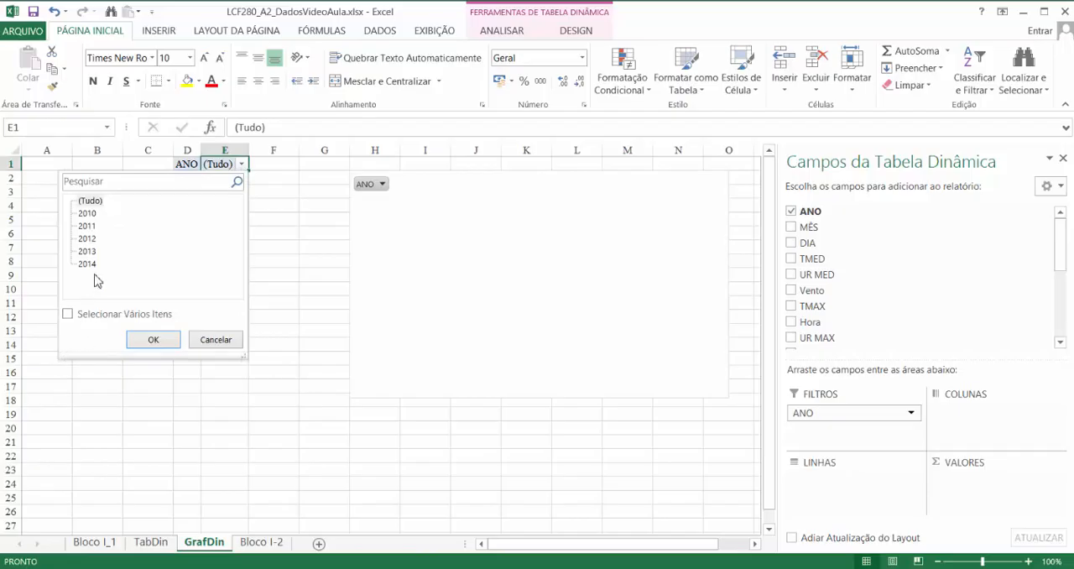
left_click(91, 226)
left_click(153, 339)
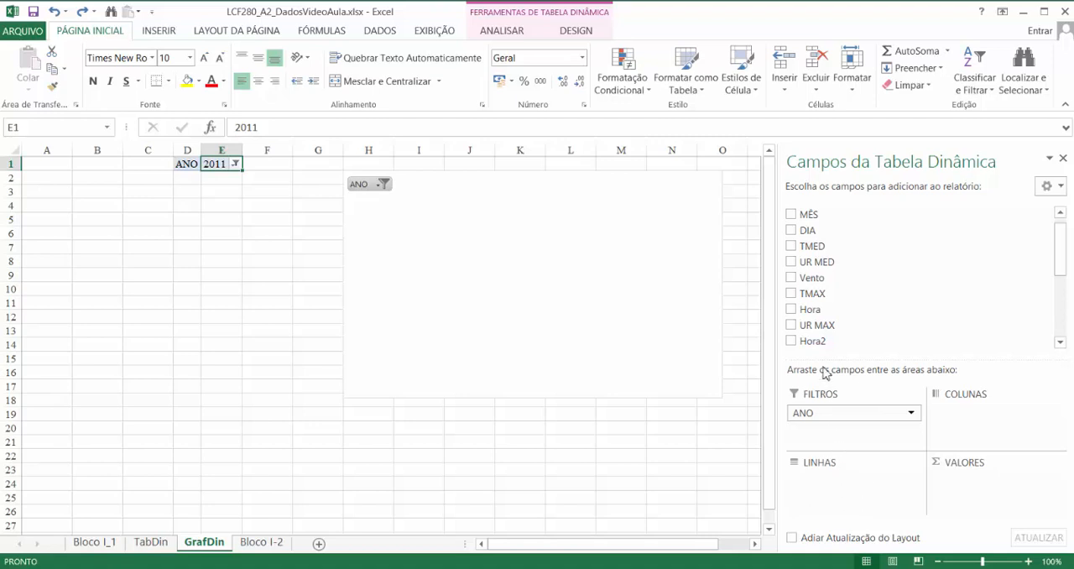
- Use MÊS as the pivot table's row field and Chuva as its value field
left_click_drag(820, 212, 854, 497)
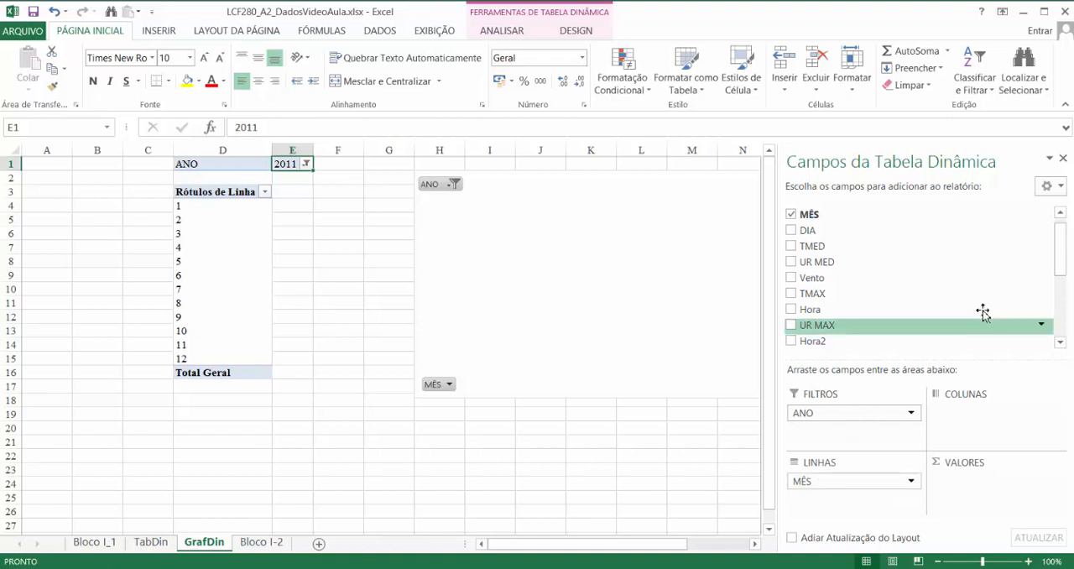
left_click_drag(1055, 256, 1045, 314)
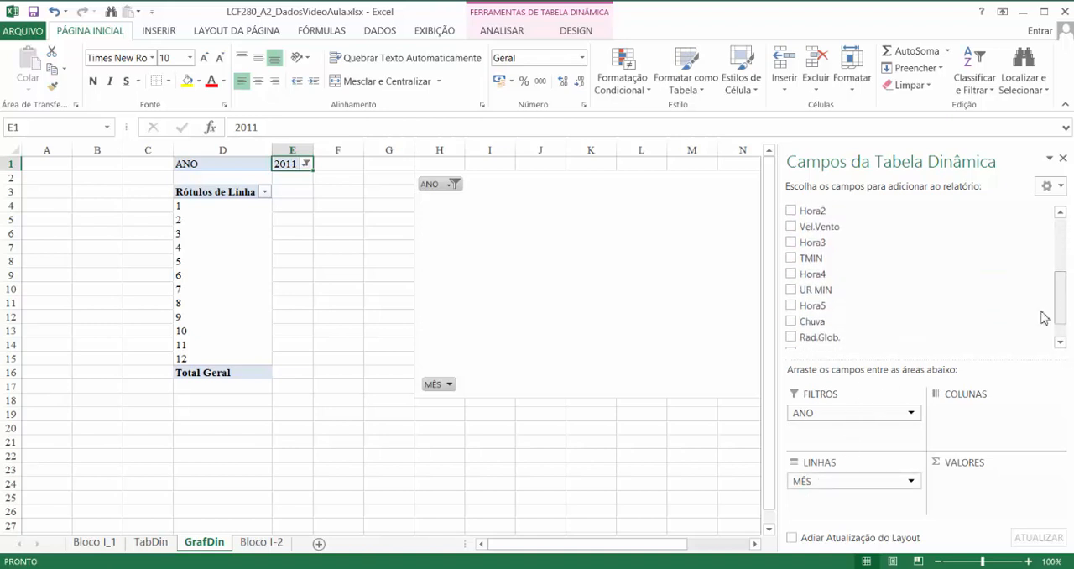
left_click_drag(812, 321, 964, 501)
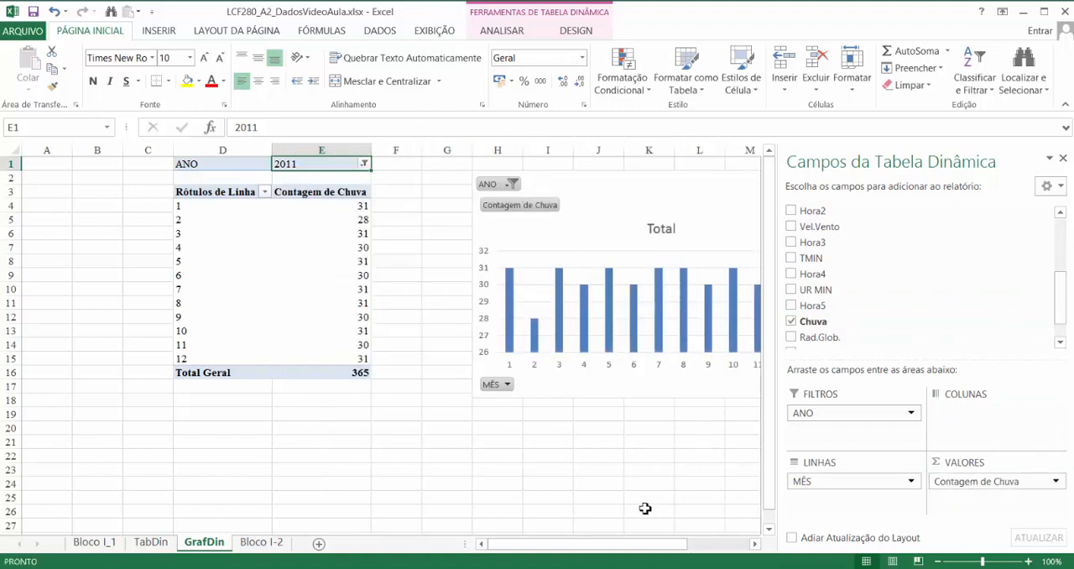
- Narrow the blank columns F and G between the table and chart, and summarize the Chuva values by Soma
mouse_move(408, 151)
left_mouse_down()
mouse_move(441, 154)
mouse_move(389, 152)
left_mouse_up()
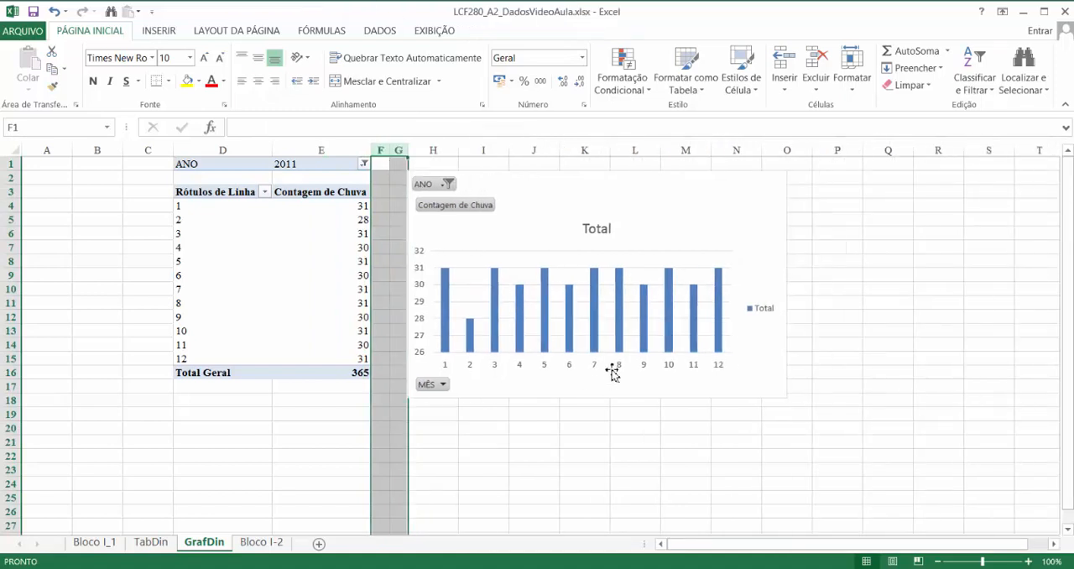
left_click(312, 300)
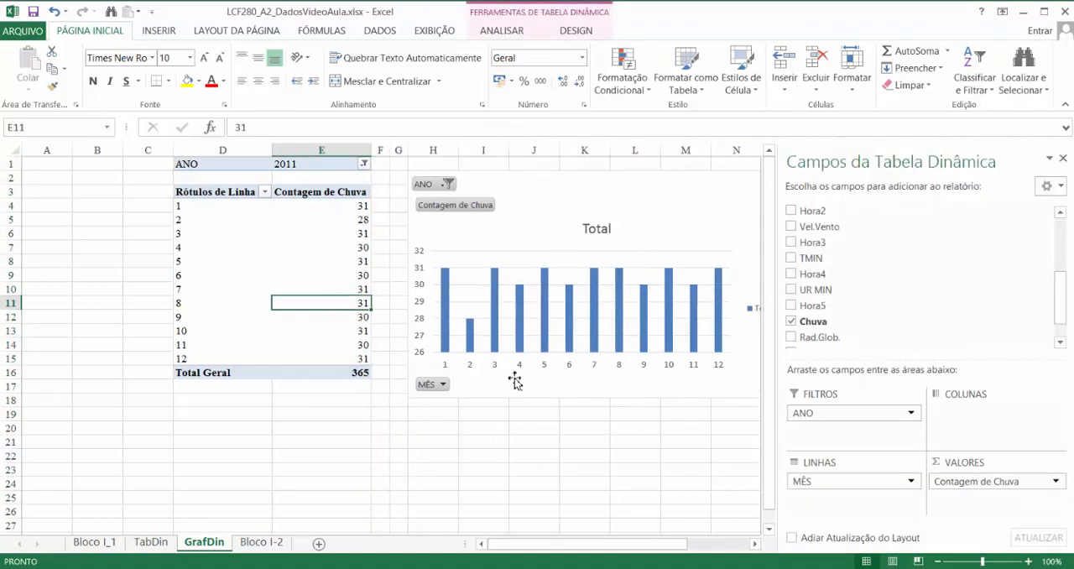
left_click(1006, 485)
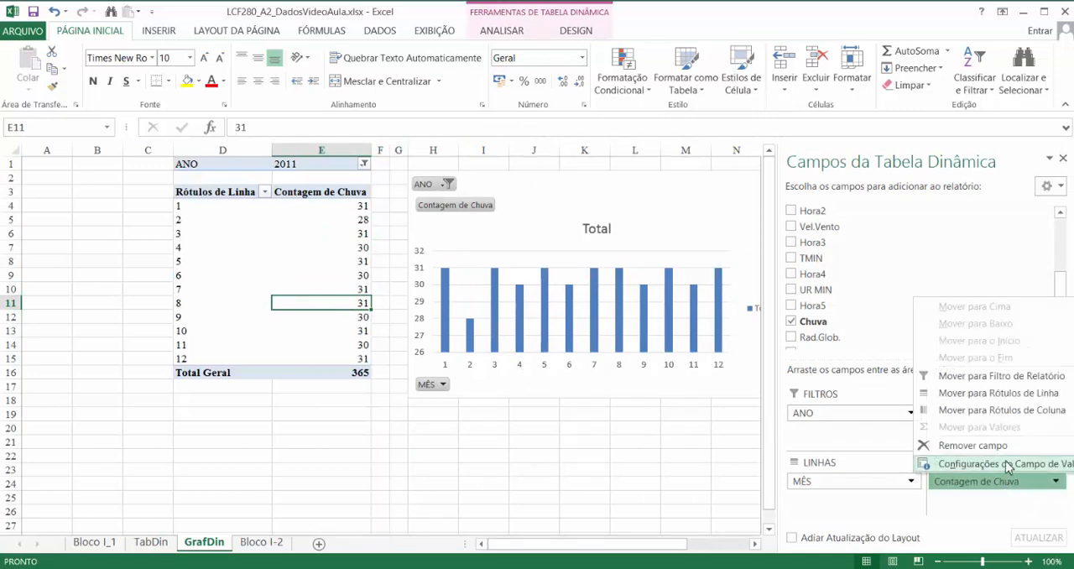
left_click(1006, 464)
left_click(283, 262)
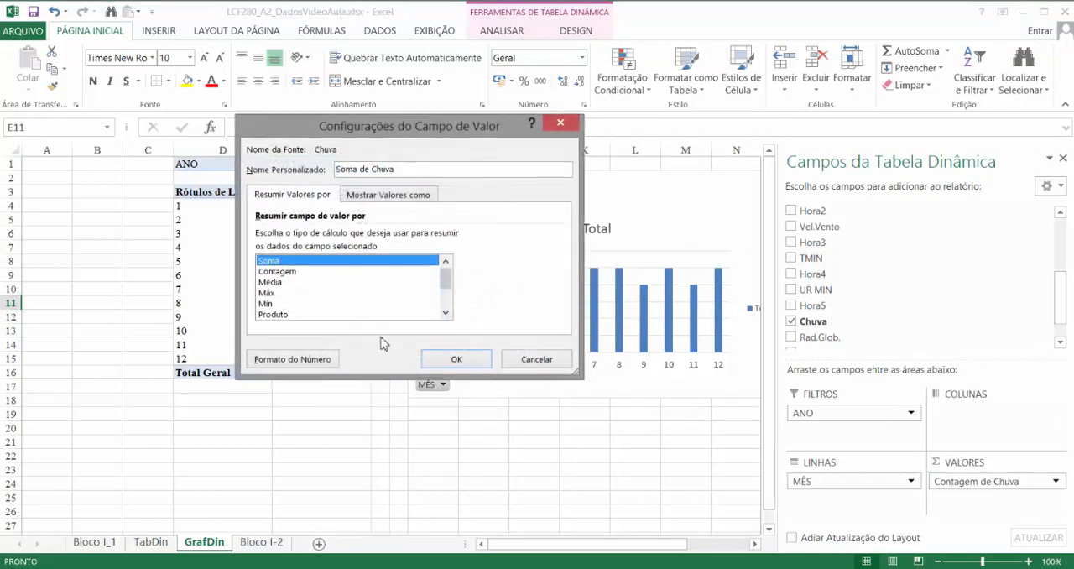
left_click(455, 359)
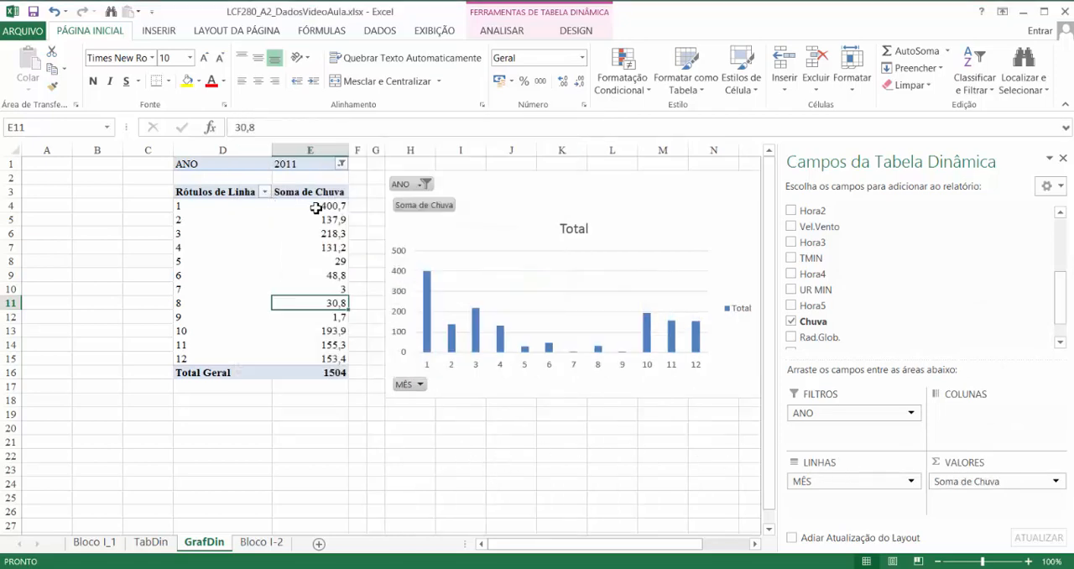
- Format the twelve monthly Soma de Chuva values with two decimal places
left_click_drag(314, 205, 324, 362)
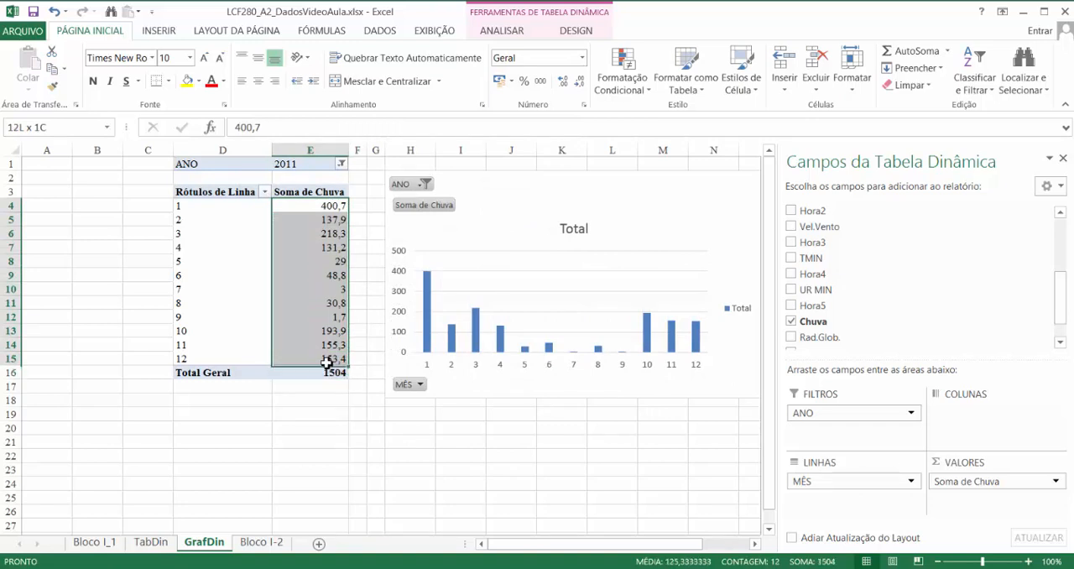
left_click(577, 82)
left_click(565, 82)
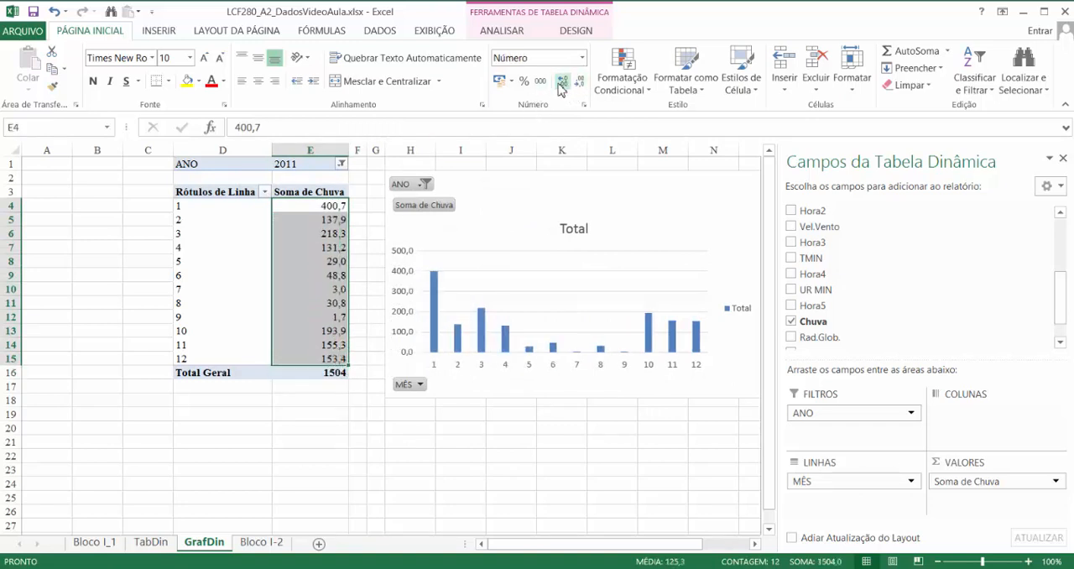
left_click(565, 82)
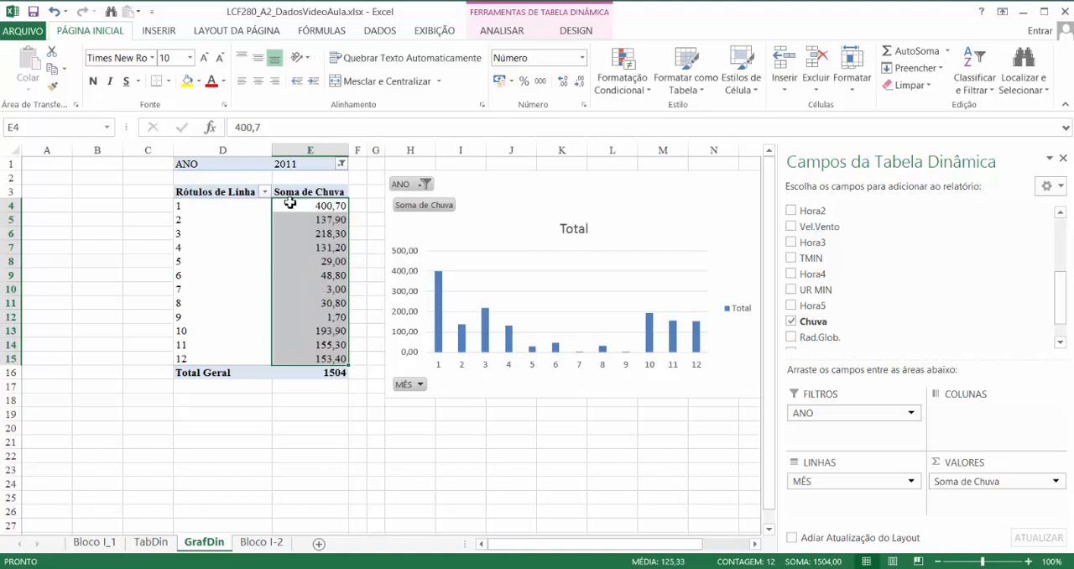
- Switch the pivot table's ANO report filter to 2012, and after that to 2013
left_click(341, 166)
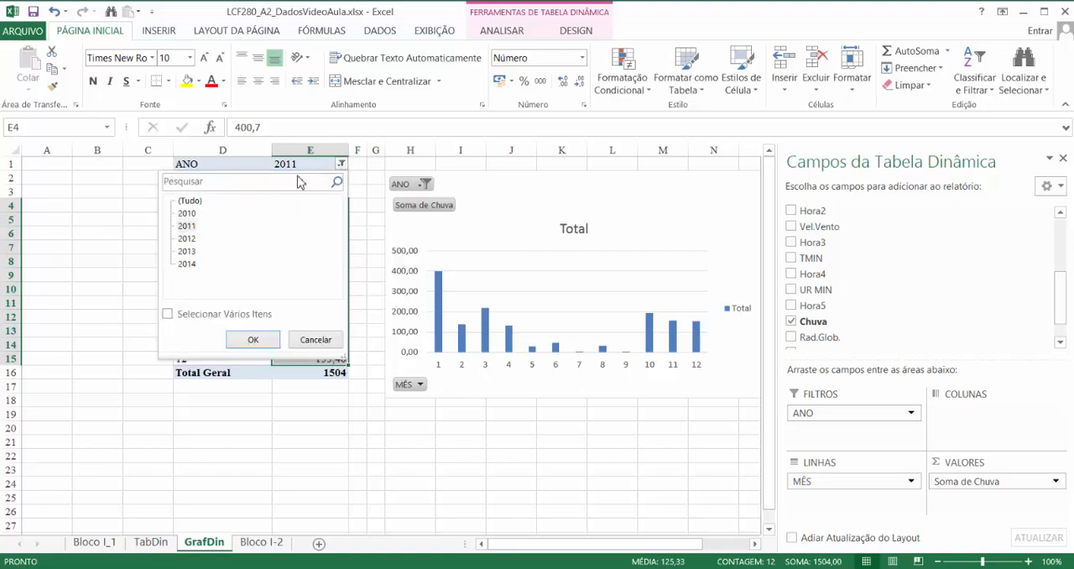
left_click(187, 240)
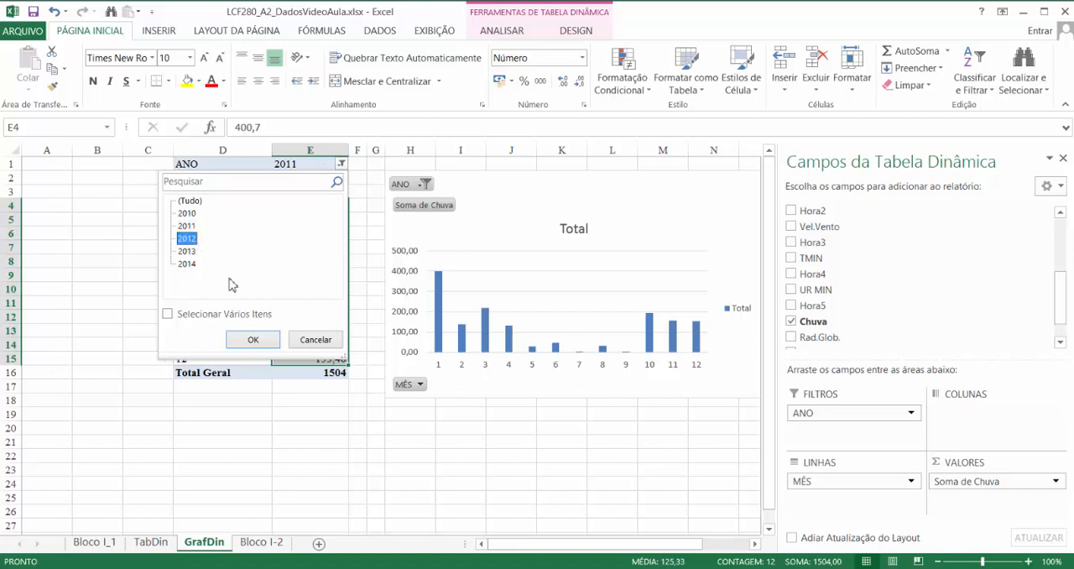
left_click(253, 339)
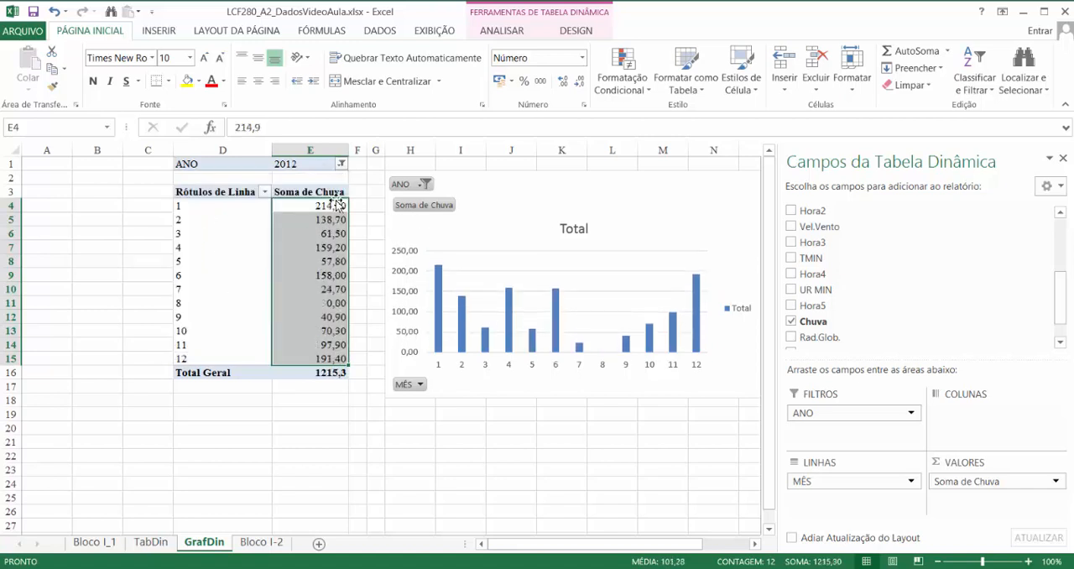
left_click(341, 165)
left_click(187, 252)
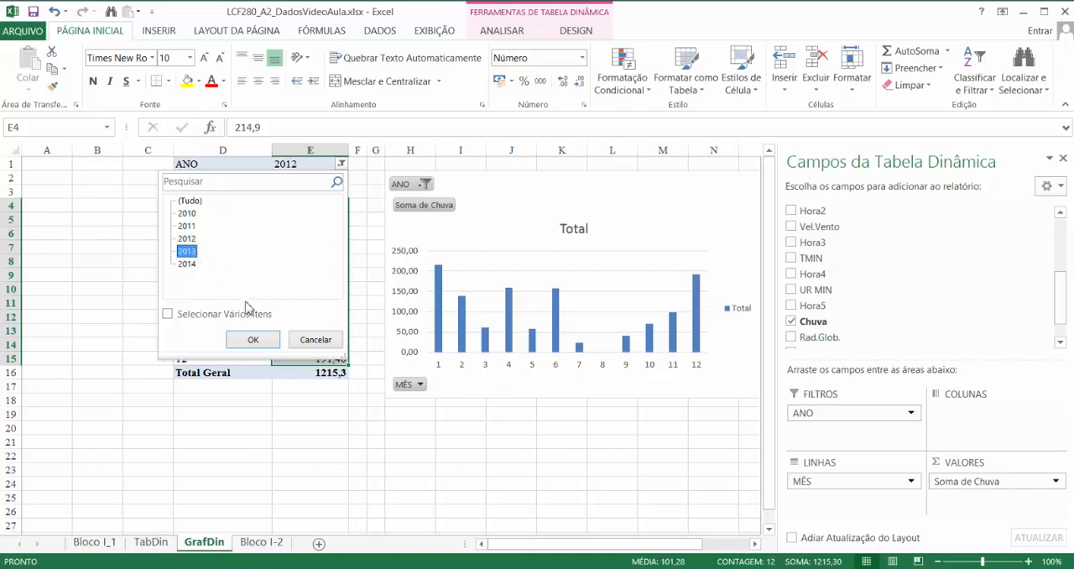
left_click(253, 339)
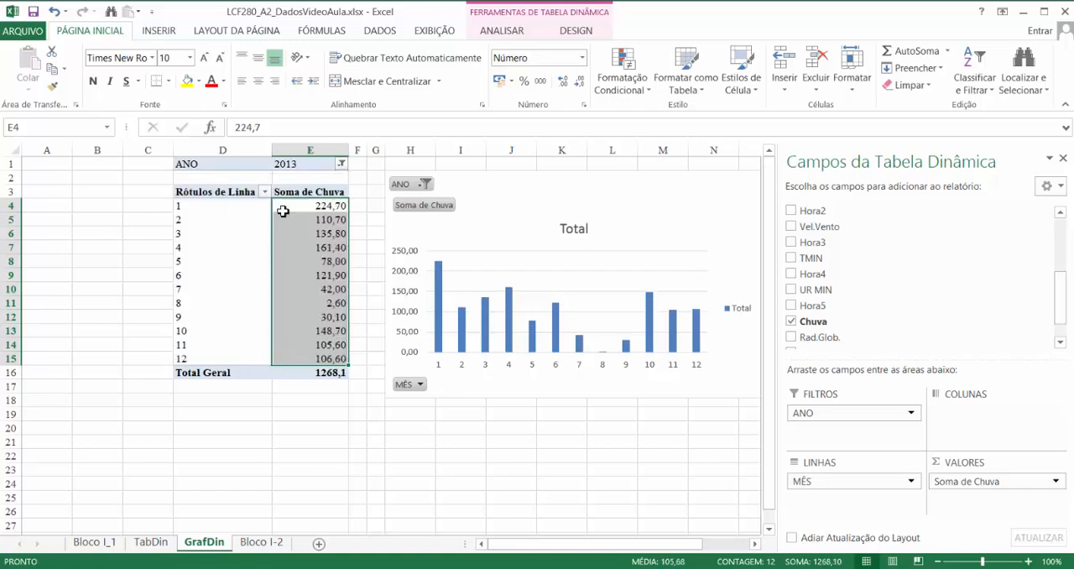
- Switch the pivot table's ANO report filter to 2010, and after that to 2014
left_click(342, 165)
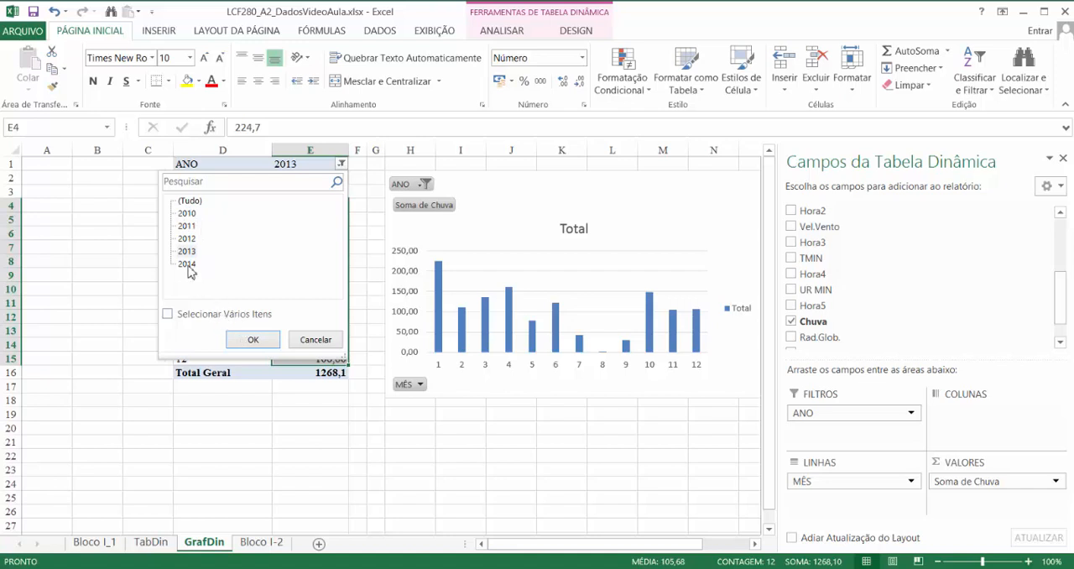
left_click(188, 215)
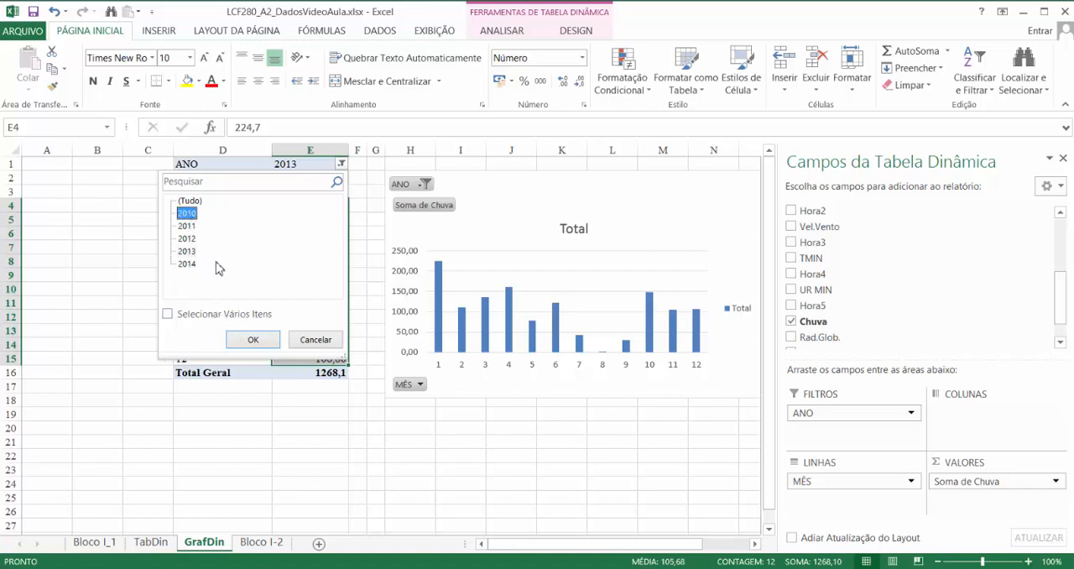
left_click(252, 339)
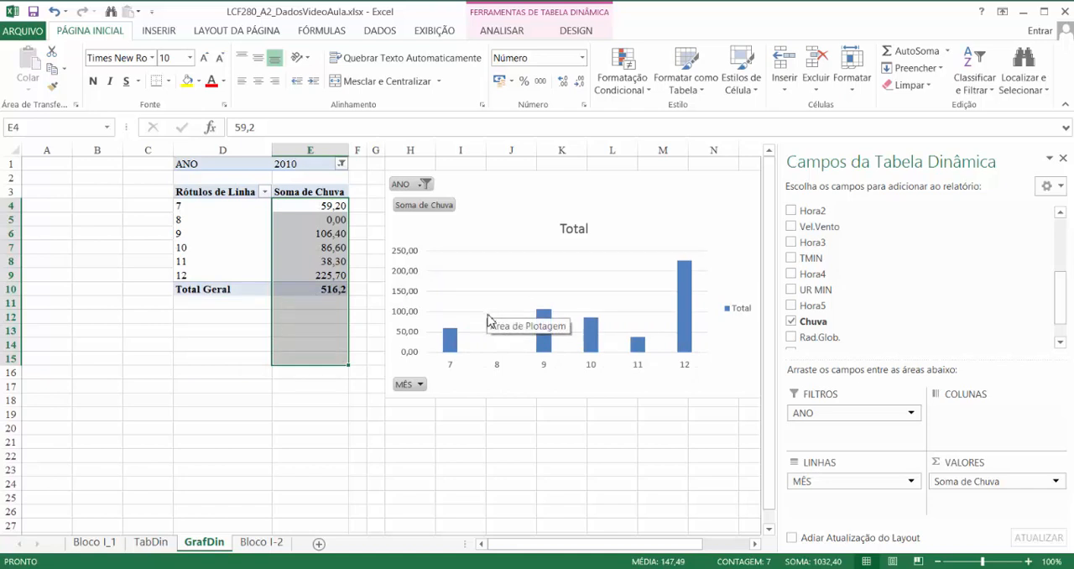
left_click(340, 164)
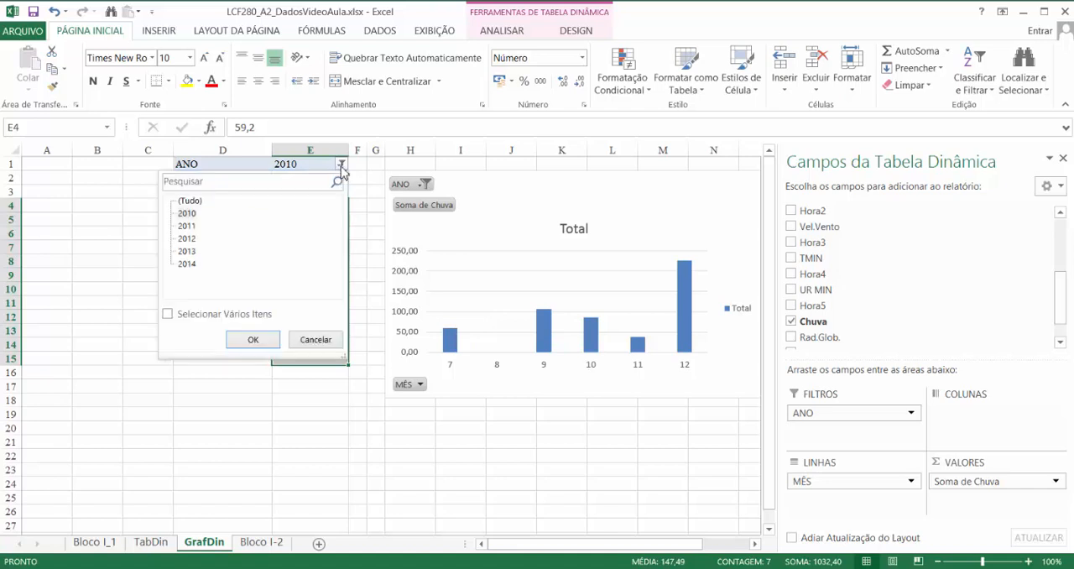
left_click(188, 264)
left_click(252, 340)
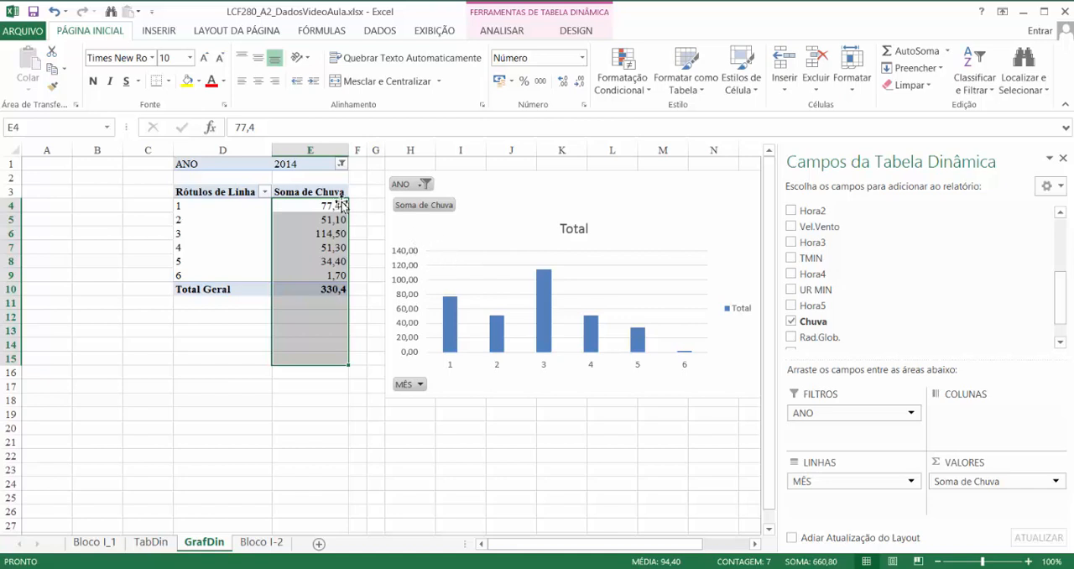
- Set the pivot table's ANO report filter back to 2011
left_click(340, 166)
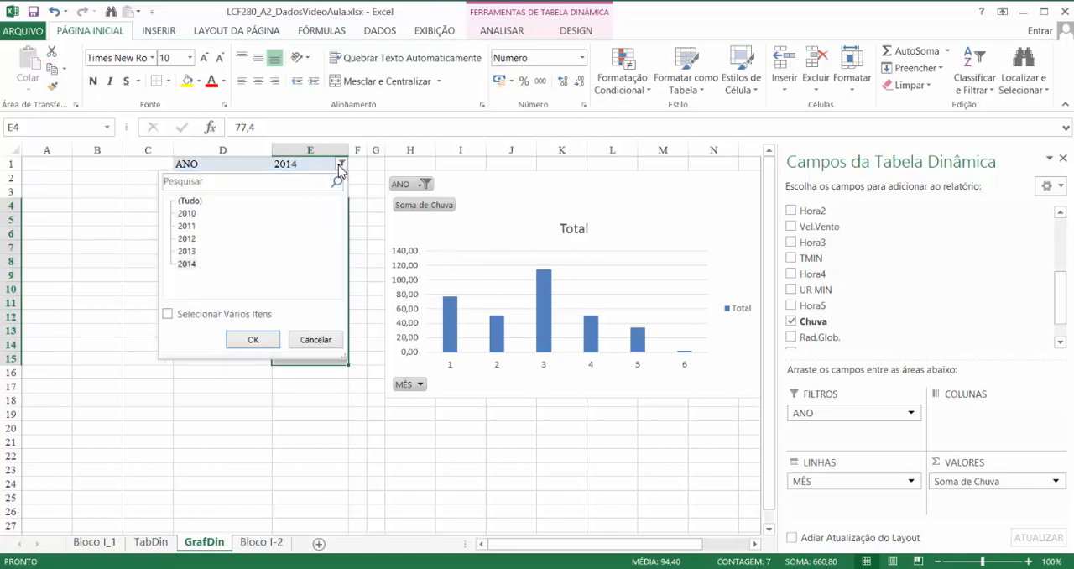
left_click(187, 226)
left_click(252, 339)
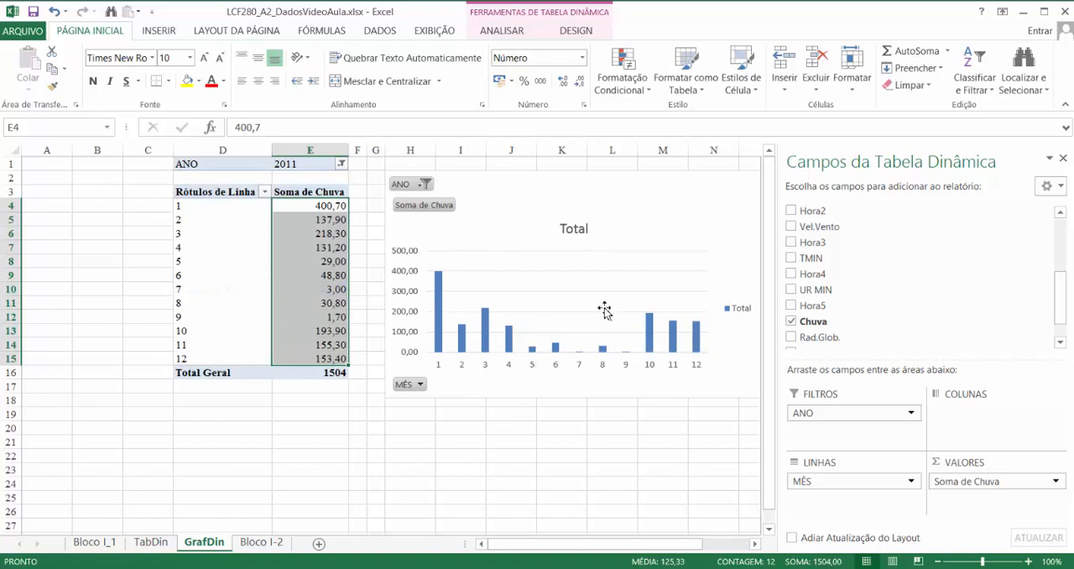
- Change the rainfall PivotChart to the Linhas line type and apply the white chart style with a thick blue line, markers and data labels
left_click(671, 189)
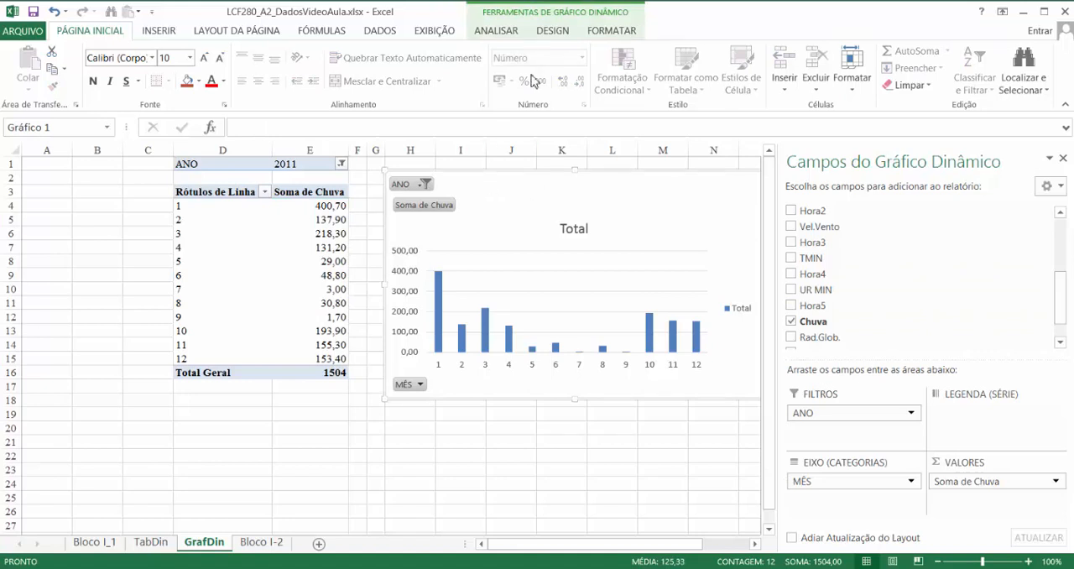
left_click(610, 32)
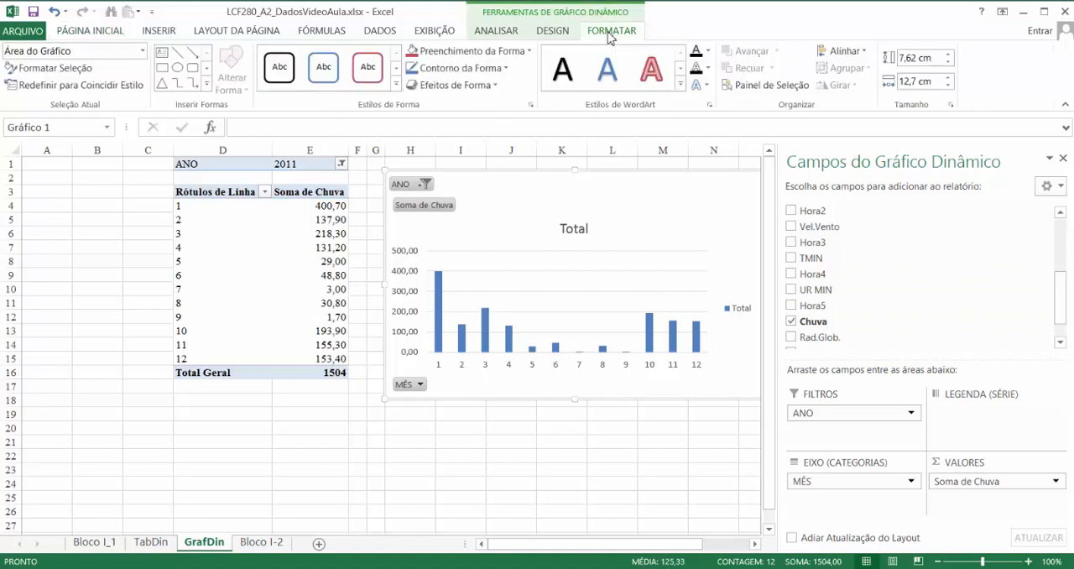
left_click(555, 30)
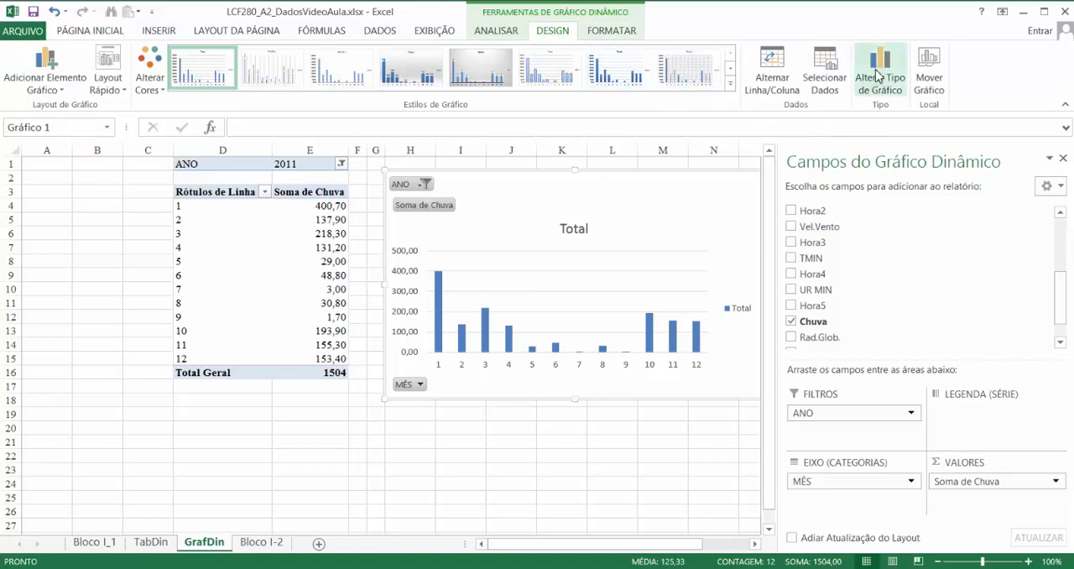
left_click(879, 84)
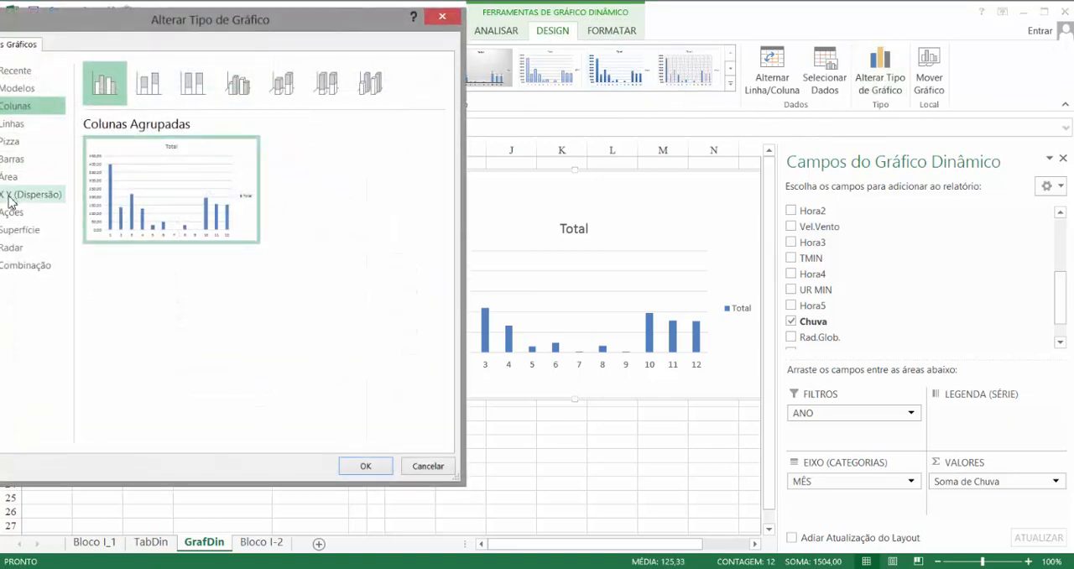
left_click(10, 126)
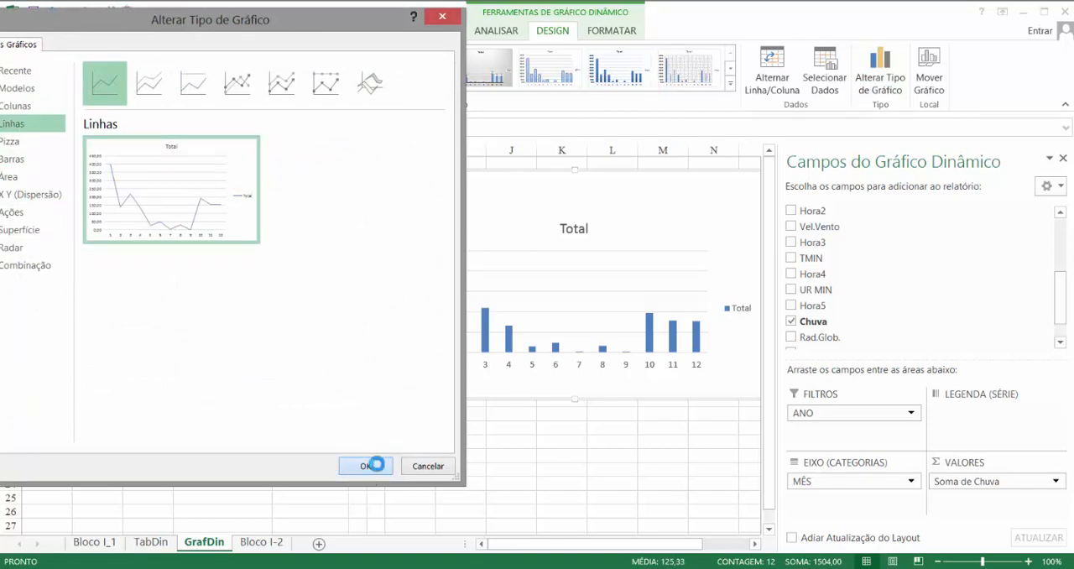
left_click(374, 464)
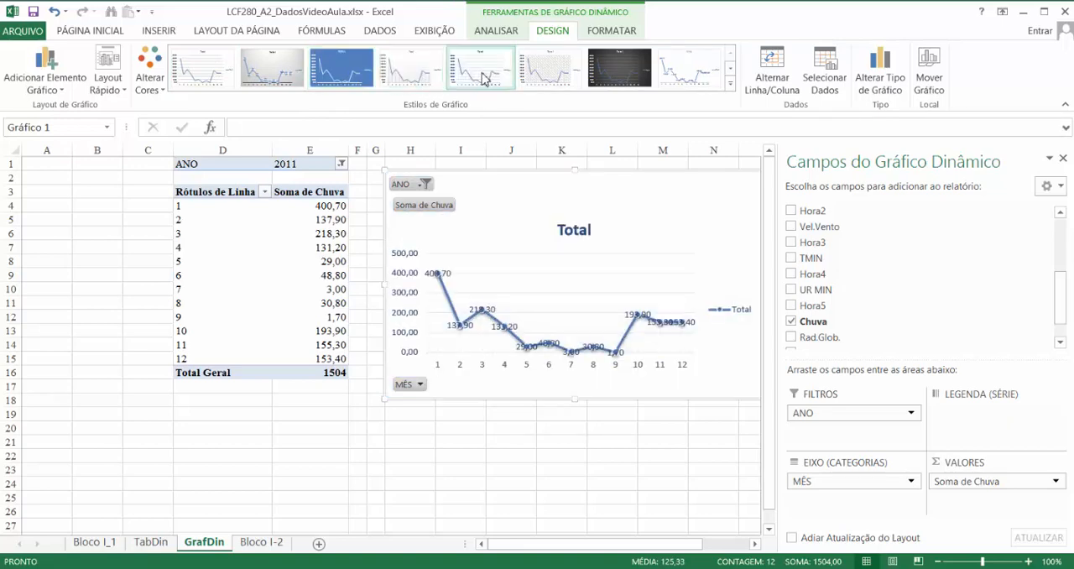
left_click(546, 75)
left_click(493, 74)
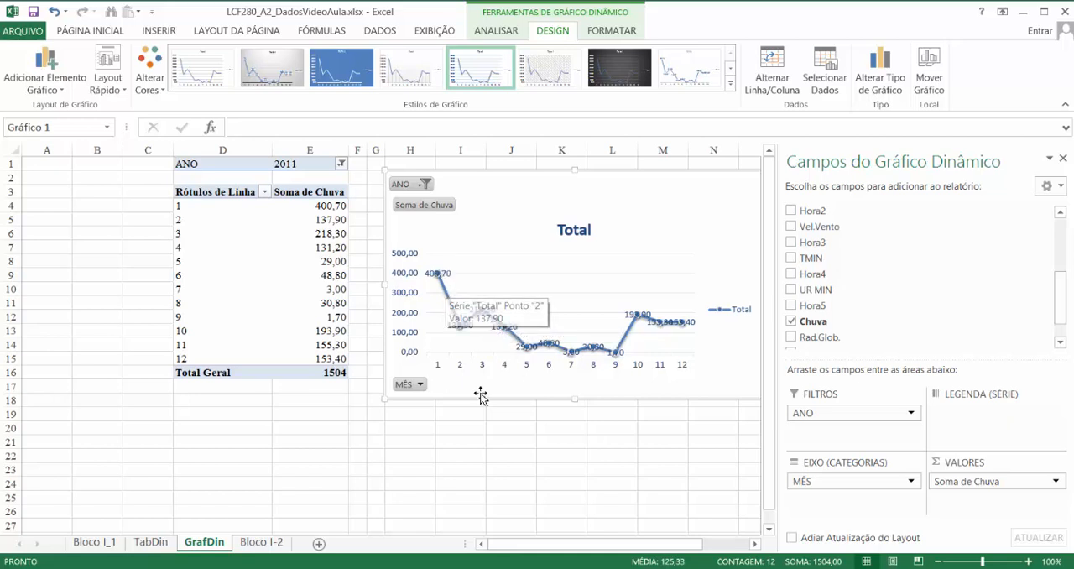
- Enlarge the line chart from its lower-left corner, over column E and down to about row 25, and delete its legend
left_click_drag(384, 401, 241, 504)
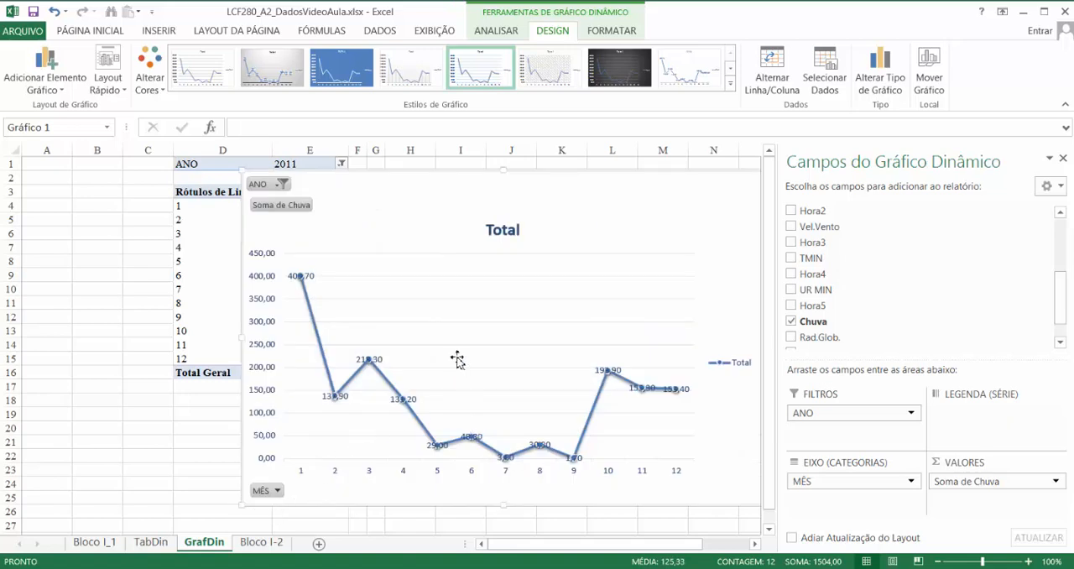
left_click(721, 365)
key("Delete")
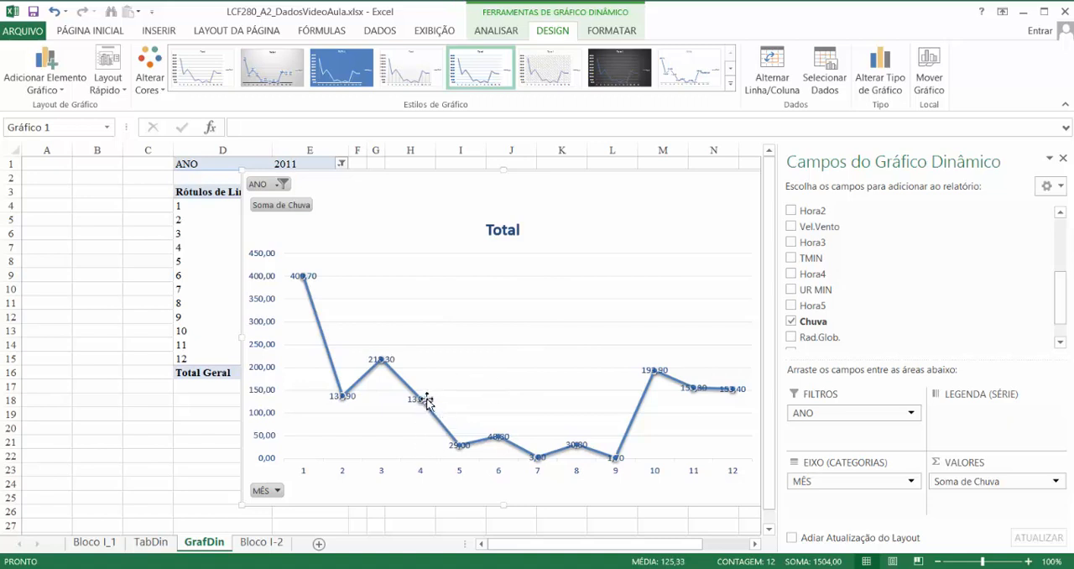
- Filter the line chart with its own ANO filter, first to 2012 and finally to 2013
left_click(282, 185)
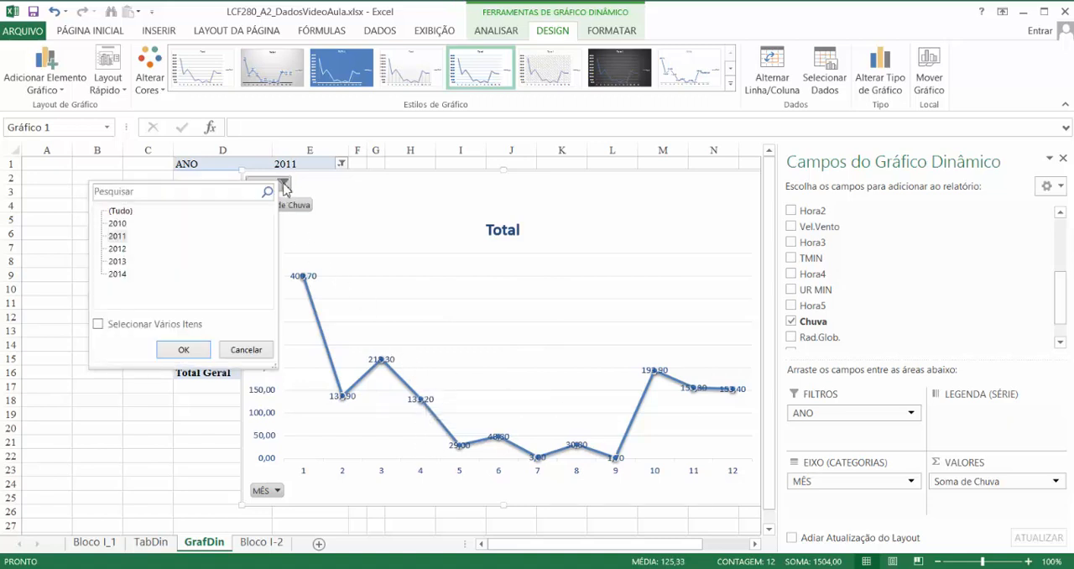
left_click(117, 248)
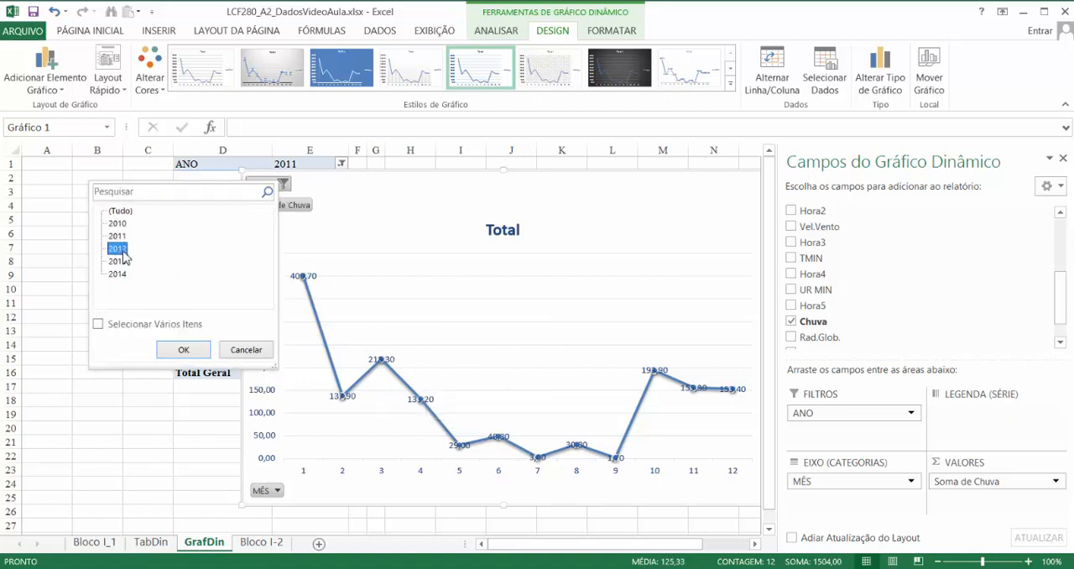
left_click(183, 349)
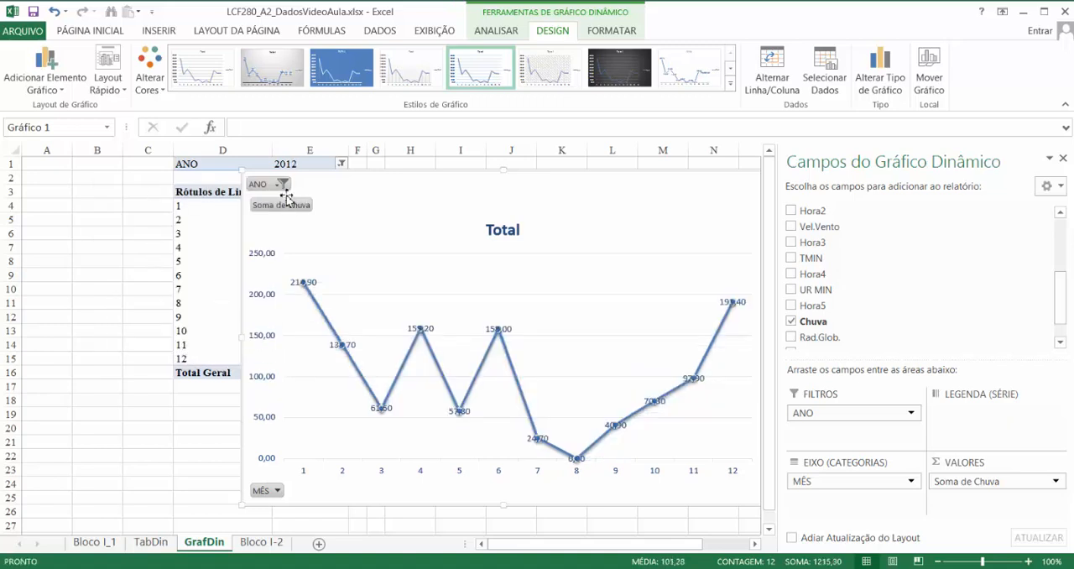
left_click(283, 184)
left_click(122, 266)
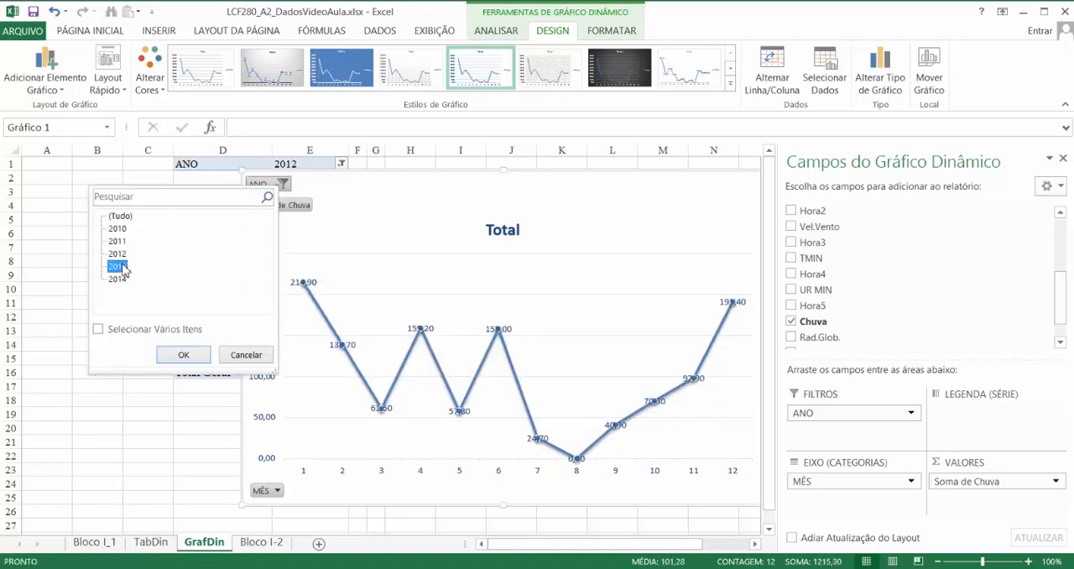
left_click(183, 354)
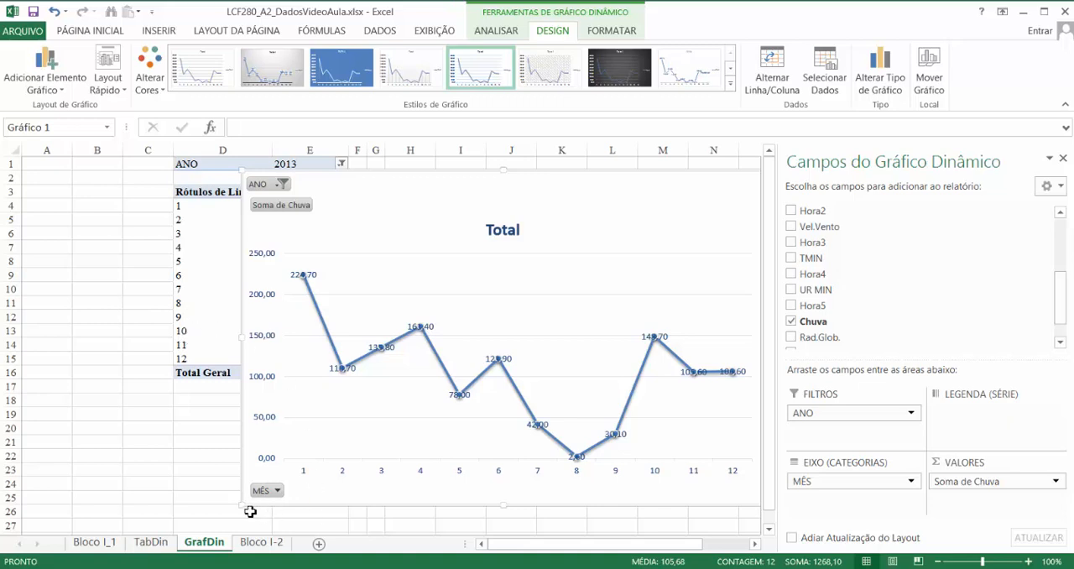
mouse_move(242, 504)
left_mouse_down()
mouse_move(309, 422)
mouse_move(350, 403)
mouse_move(242, 505)
left_mouse_up()
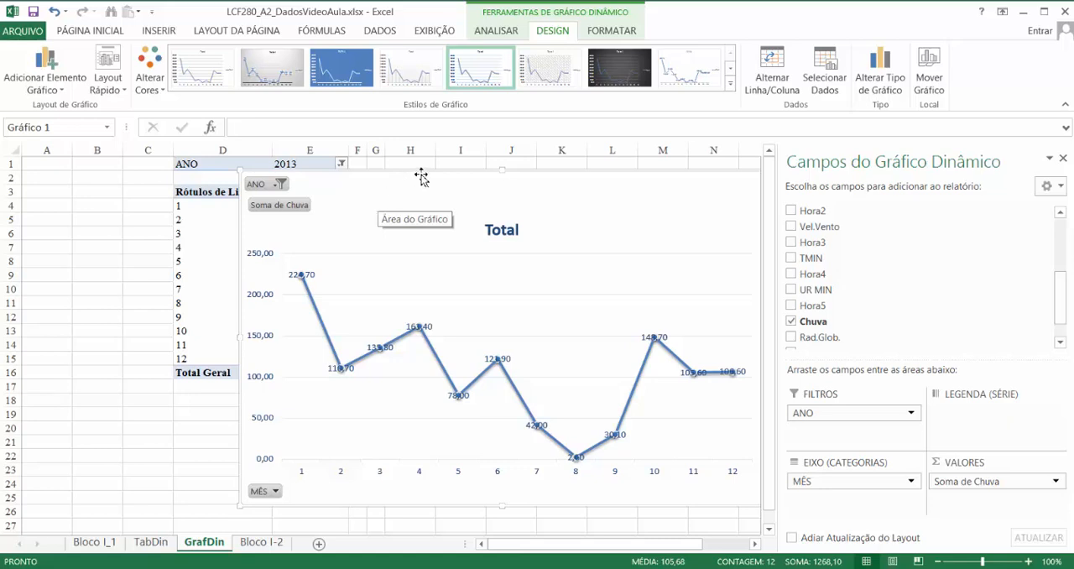
- Replace the chart title with "Precipitação Mensal"
left_click(502, 229)
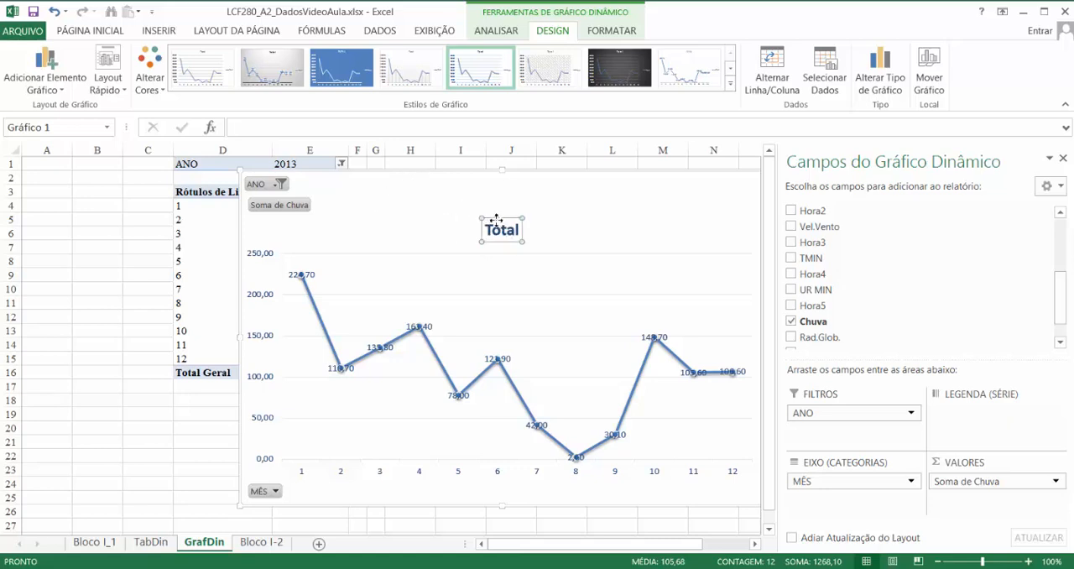
left_click(500, 234)
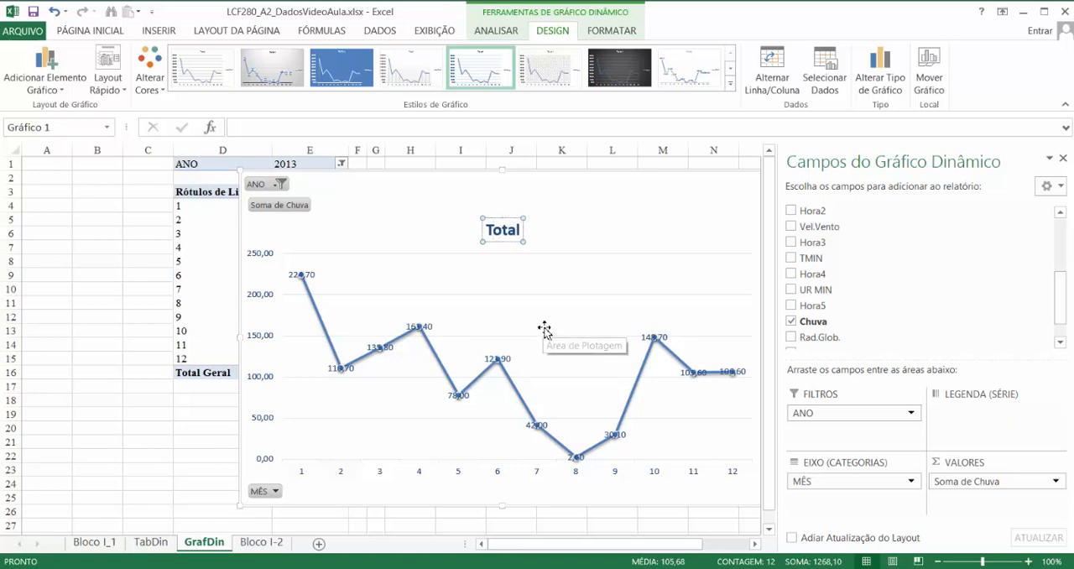
key("shift+Right")
key("shift+Right")
key("shift+Right")
key("shift+Right")
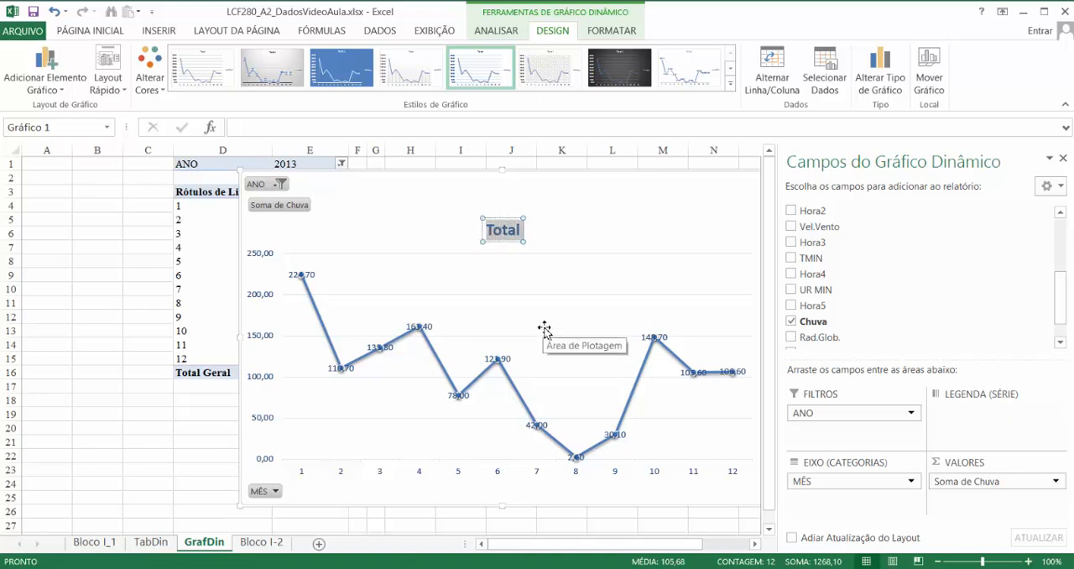
type("Precipita")
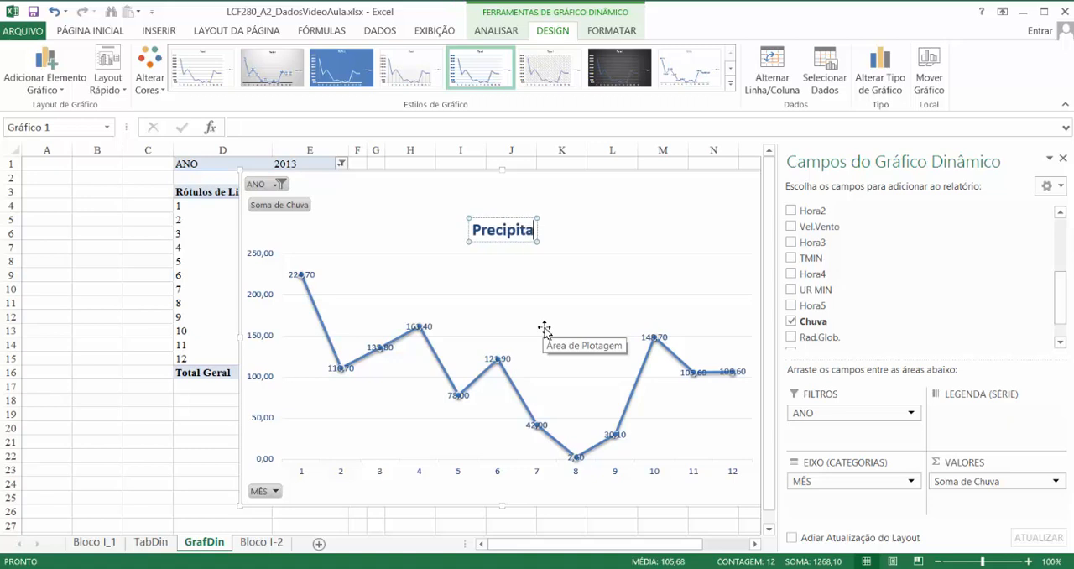
type("ção men")
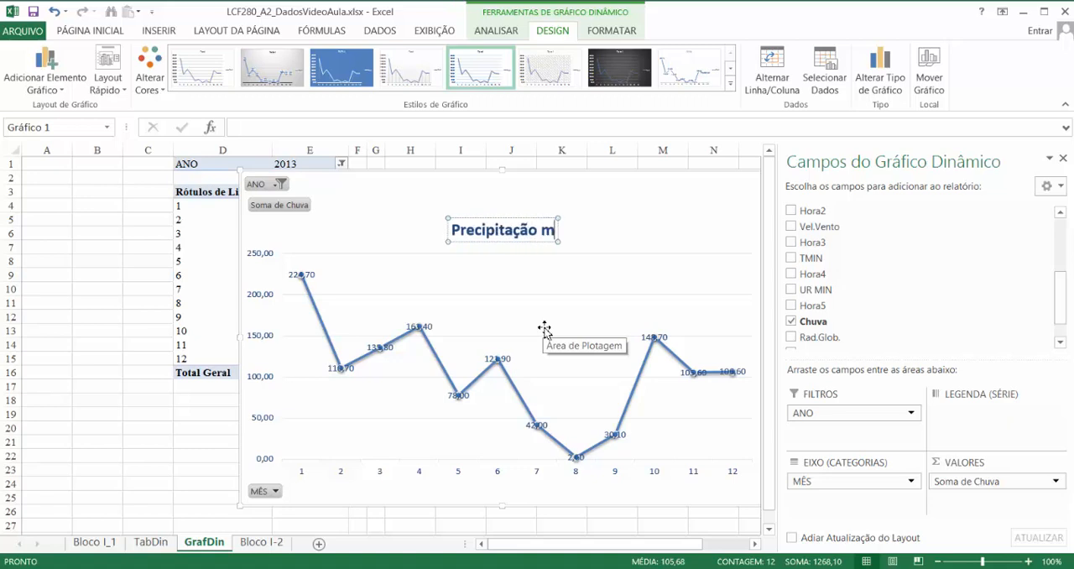
key("BackSpace")
key("BackSpace")
key("BackSpace")
type("\\mnes")
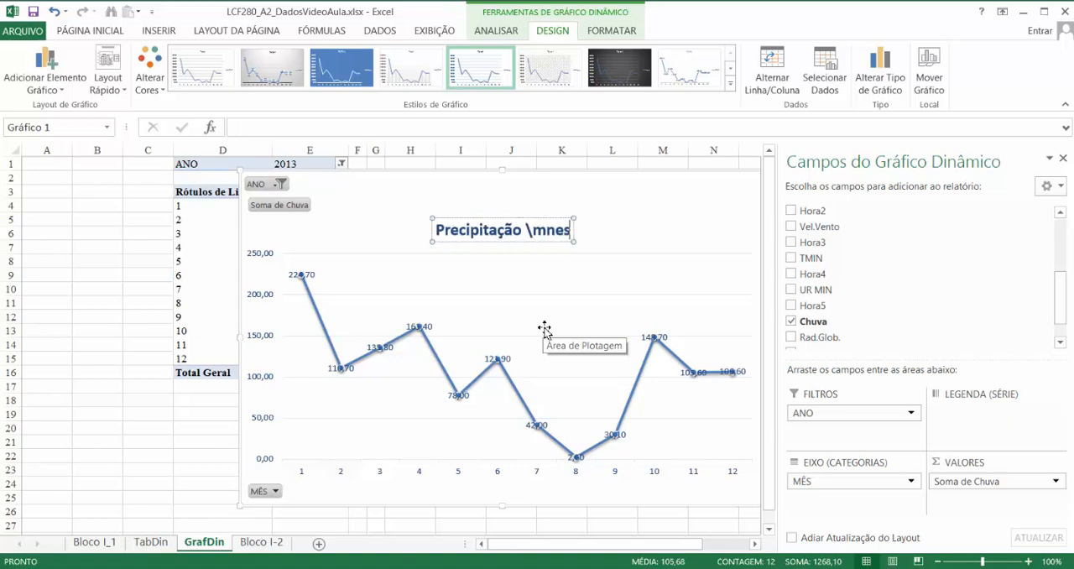
key("BackSpace")
key("BackSpace")
key("BackSpace")
key("BackSpace")
key("BackSpace")
key("BackSpace")
type("Mensal")
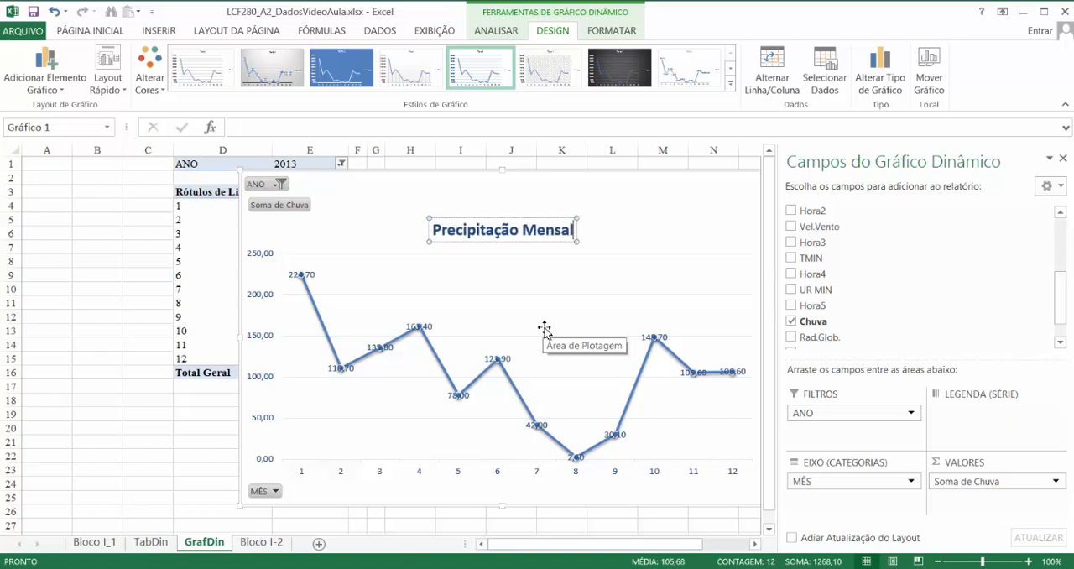
left_click(559, 284)
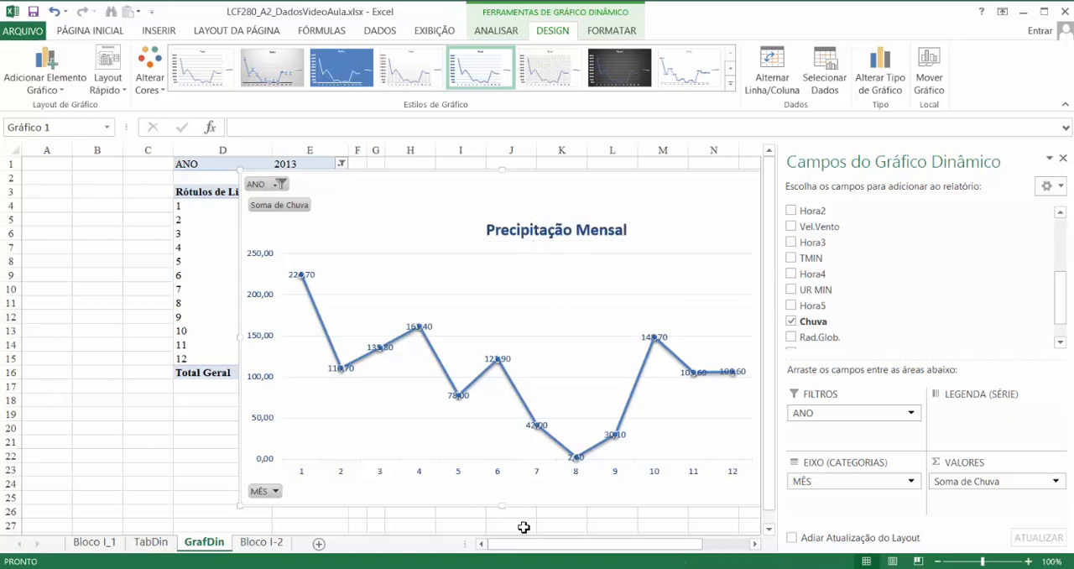
left_click_drag(522, 543, 579, 558)
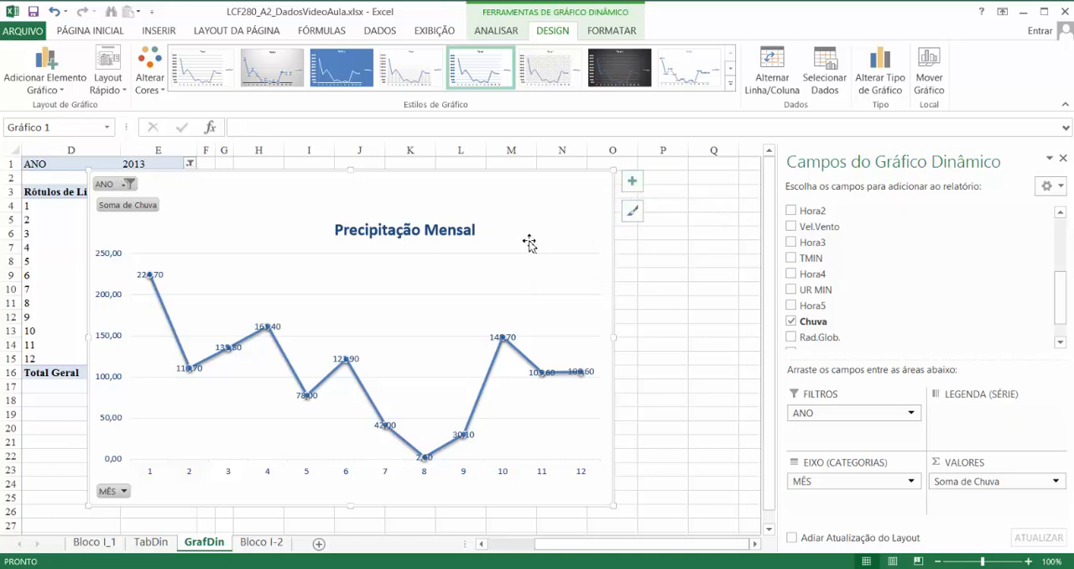
left_click(635, 214)
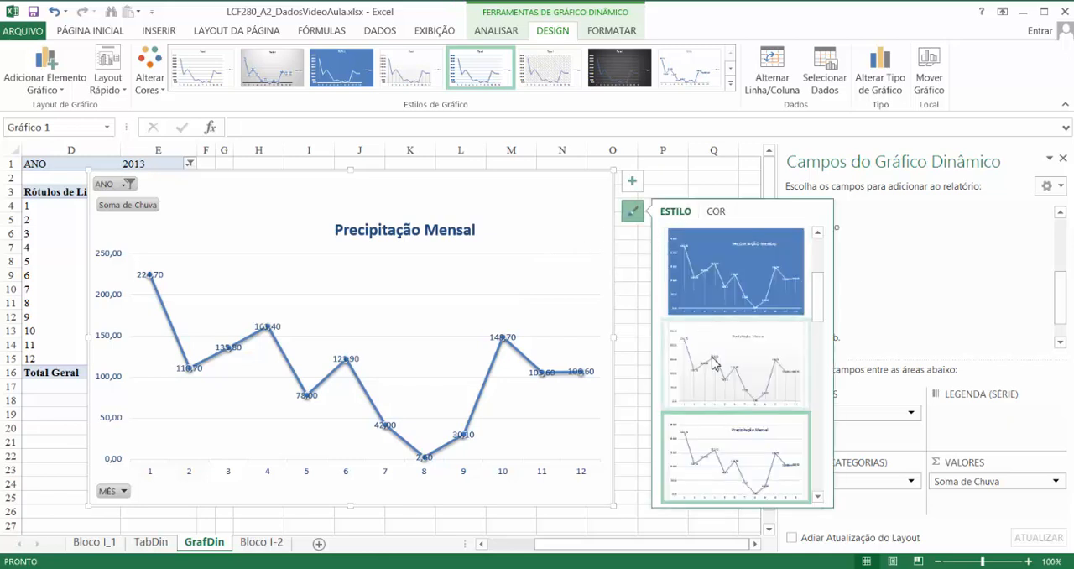
scroll(825, 323, "down", 3)
scroll(825, 319, "up", 5)
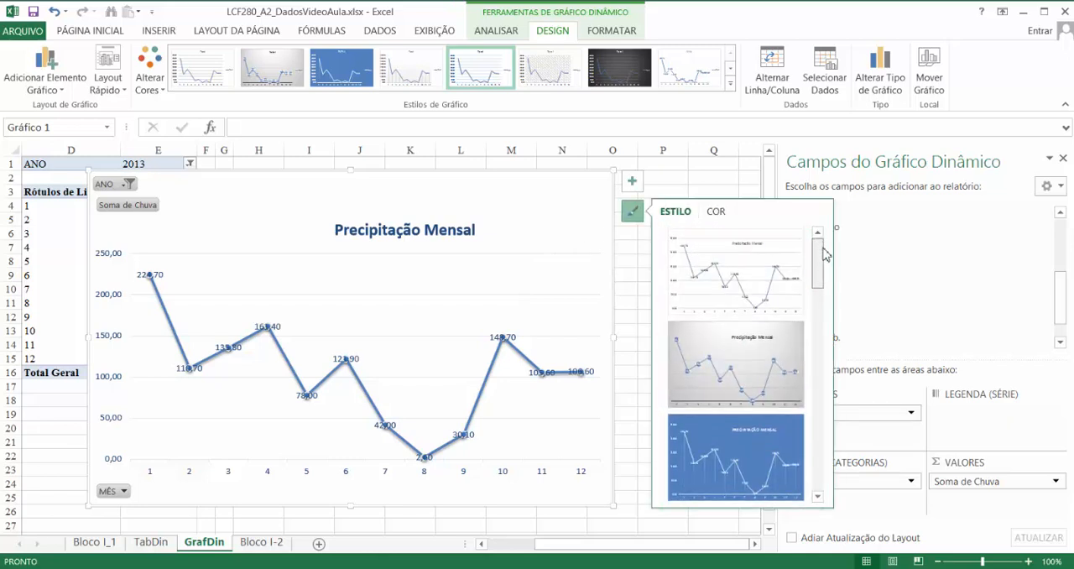
left_click(716, 212)
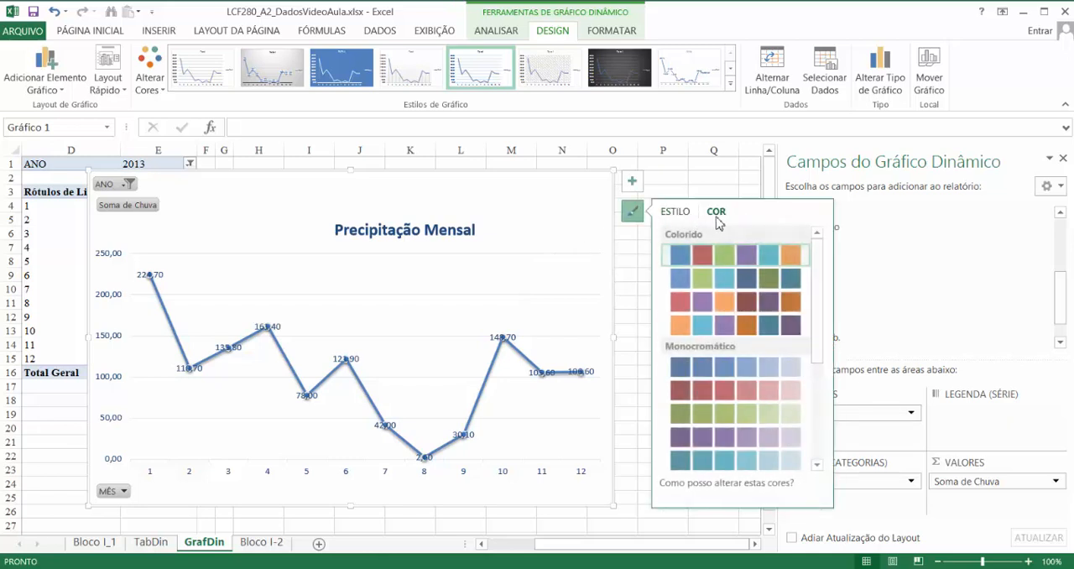
left_click(675, 211)
- Add horizontal and vertical axis titles to the Precipitação Mensal line chart
left_click(632, 180)
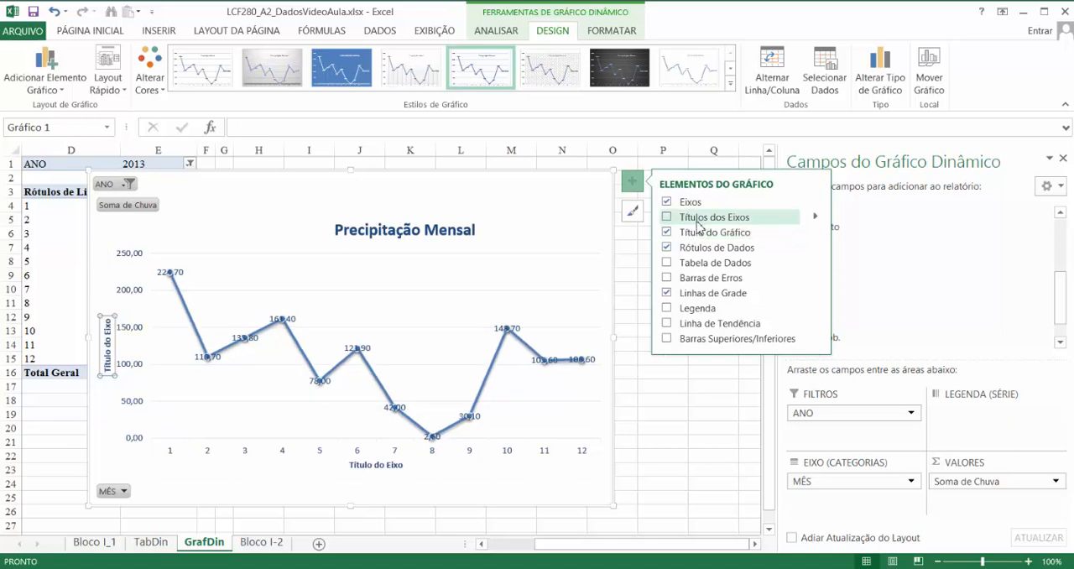
left_click(797, 218)
left_click(814, 217)
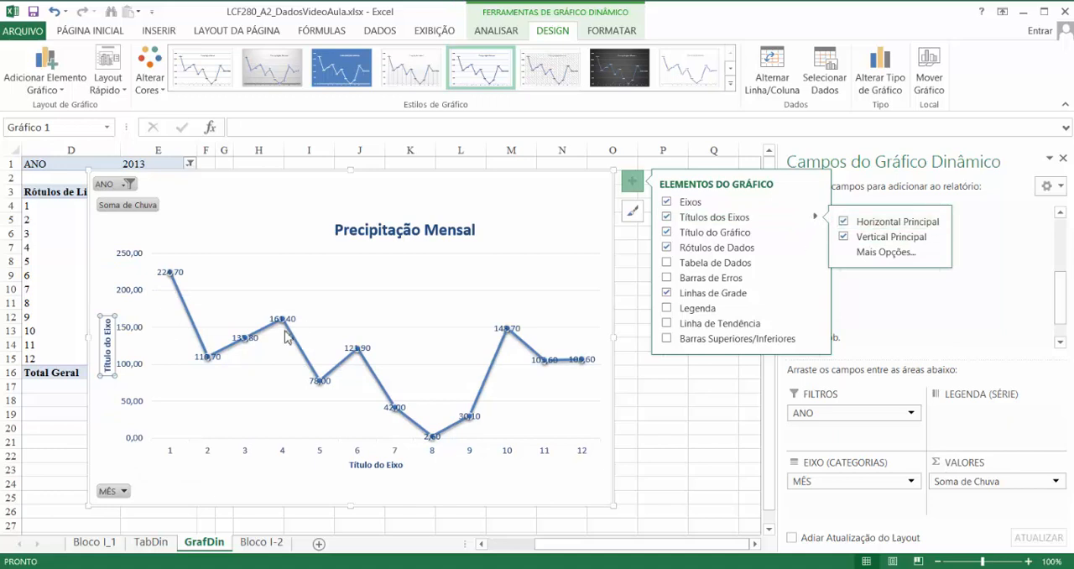
- Set the vertical axis title to "Chuva (mm)" and the horizontal axis title to "Meses"
left_click(99, 348)
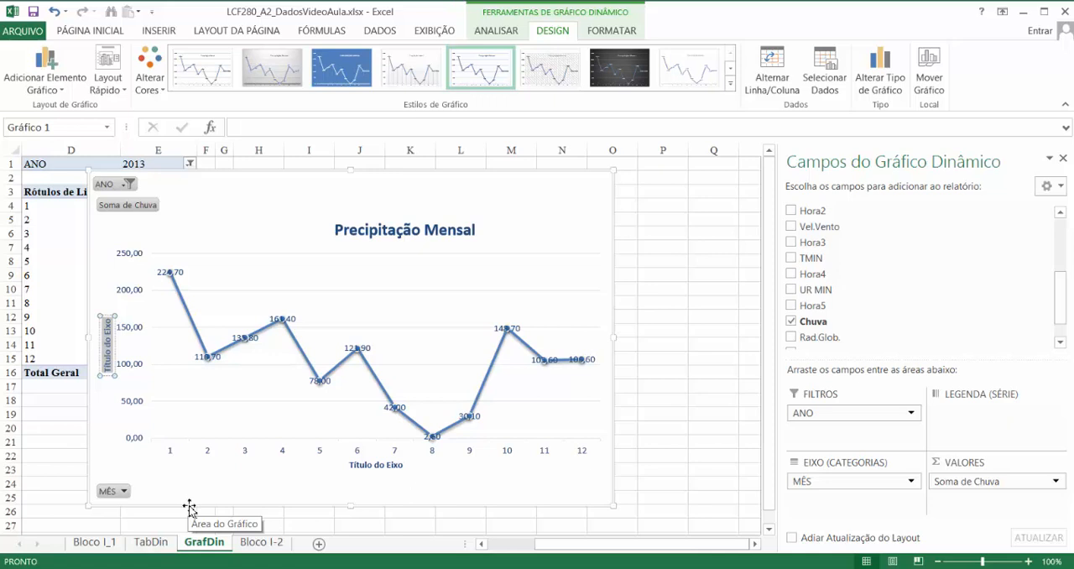
type("Chuva")
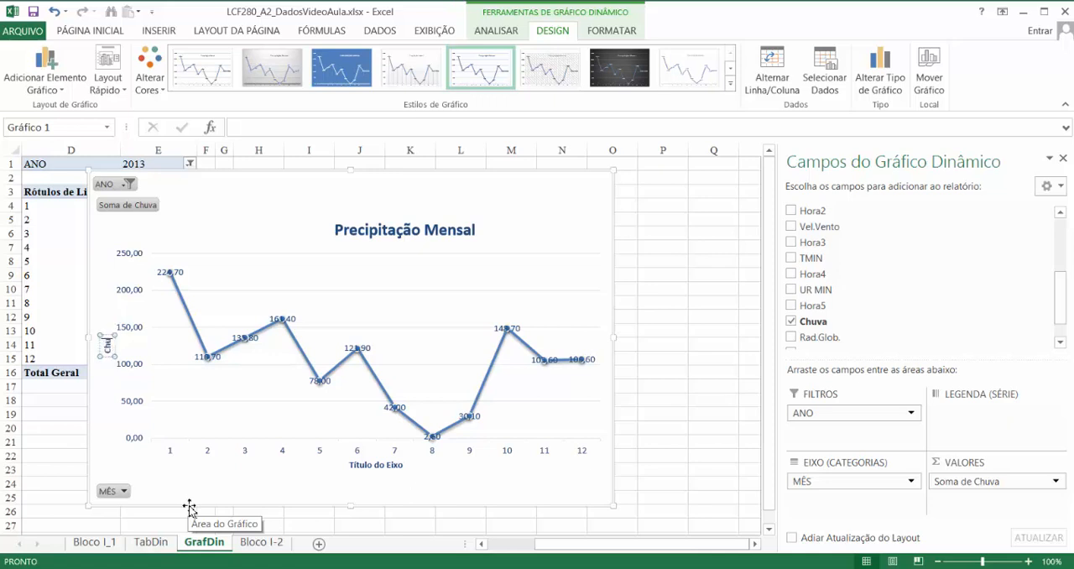
type(" (mm)")
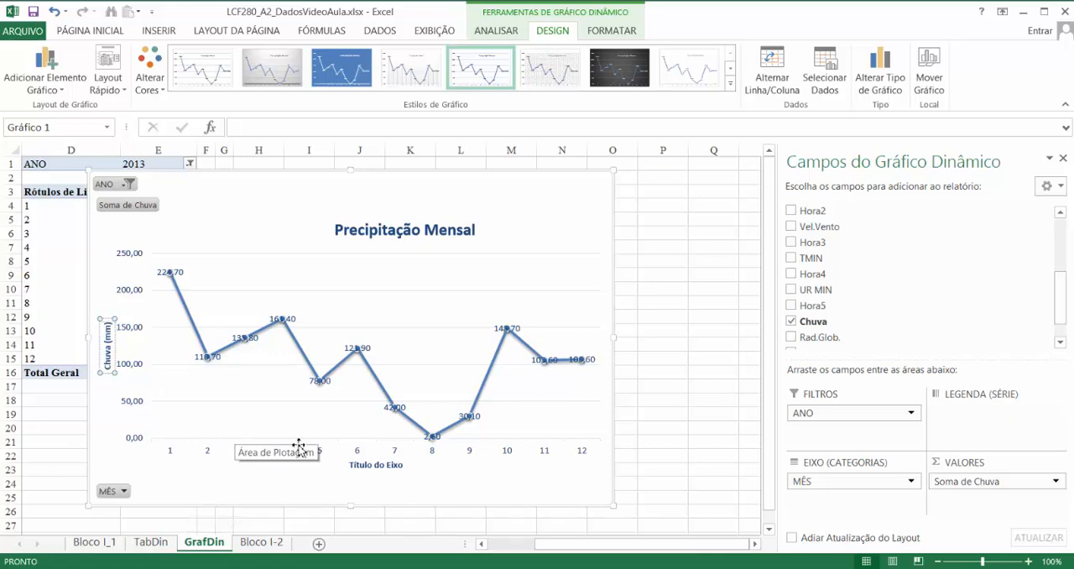
left_click(361, 464)
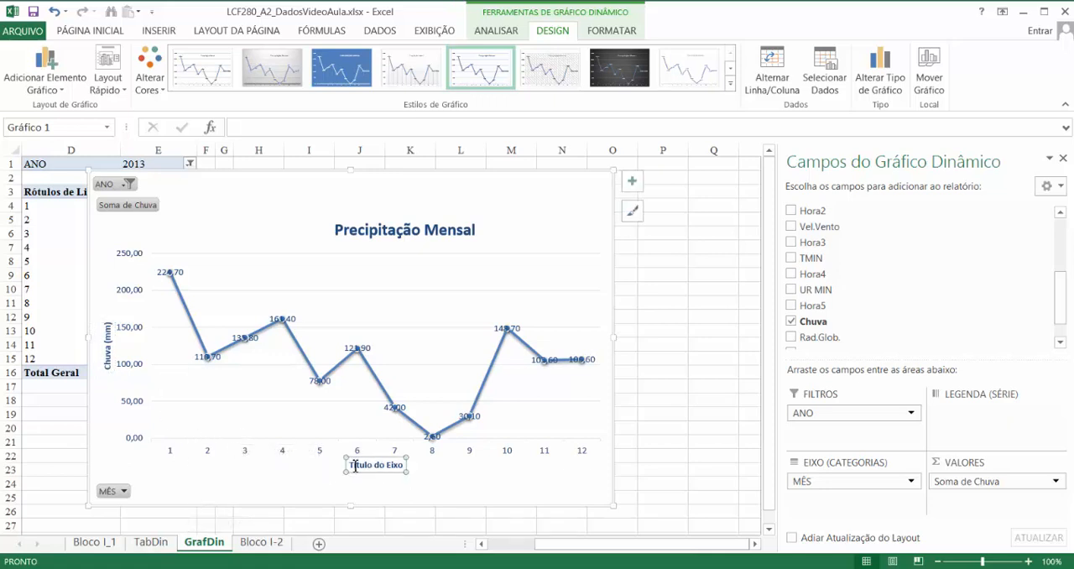
left_click_drag(355, 465, 442, 471)
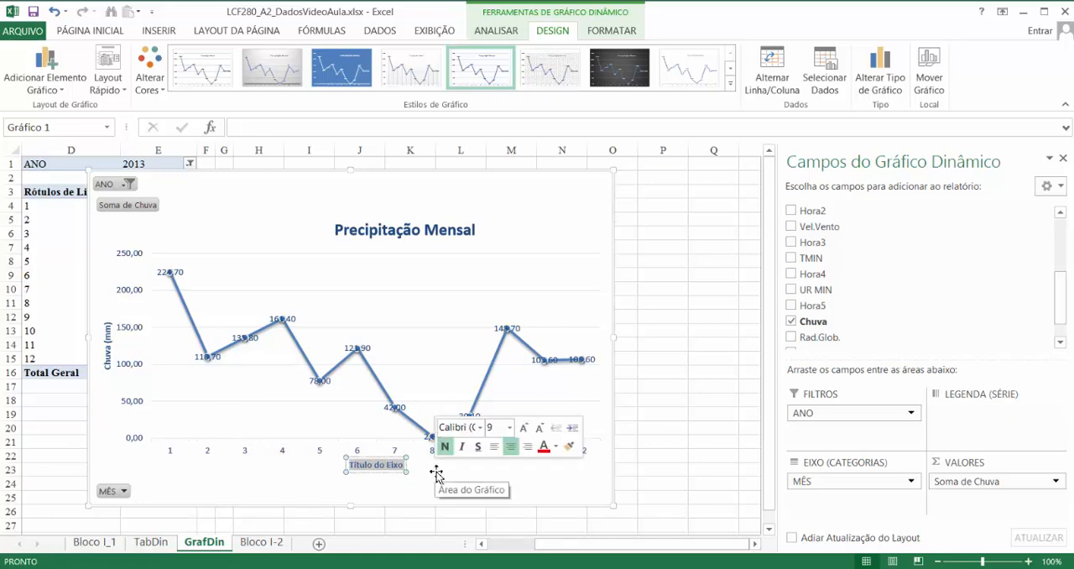
type("Meses")
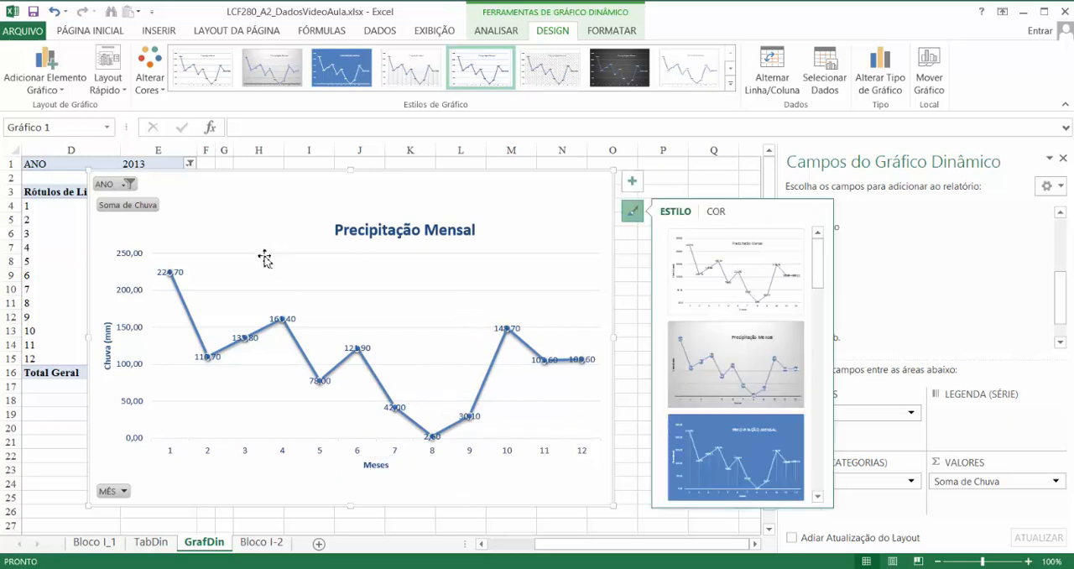
left_click(615, 34)
left_click(507, 32)
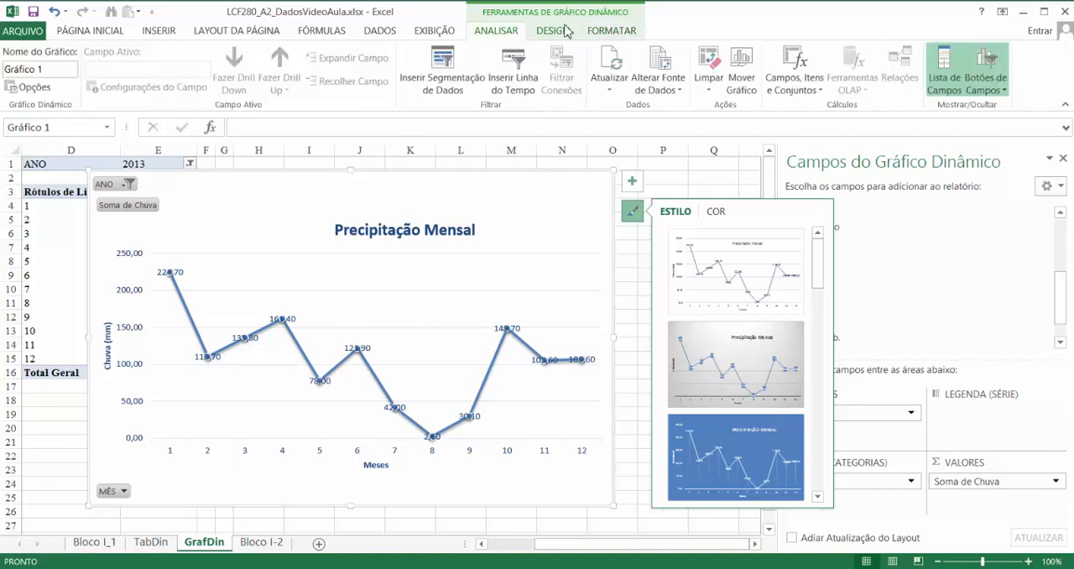
left_click(558, 33)
left_click(614, 34)
left_click(561, 34)
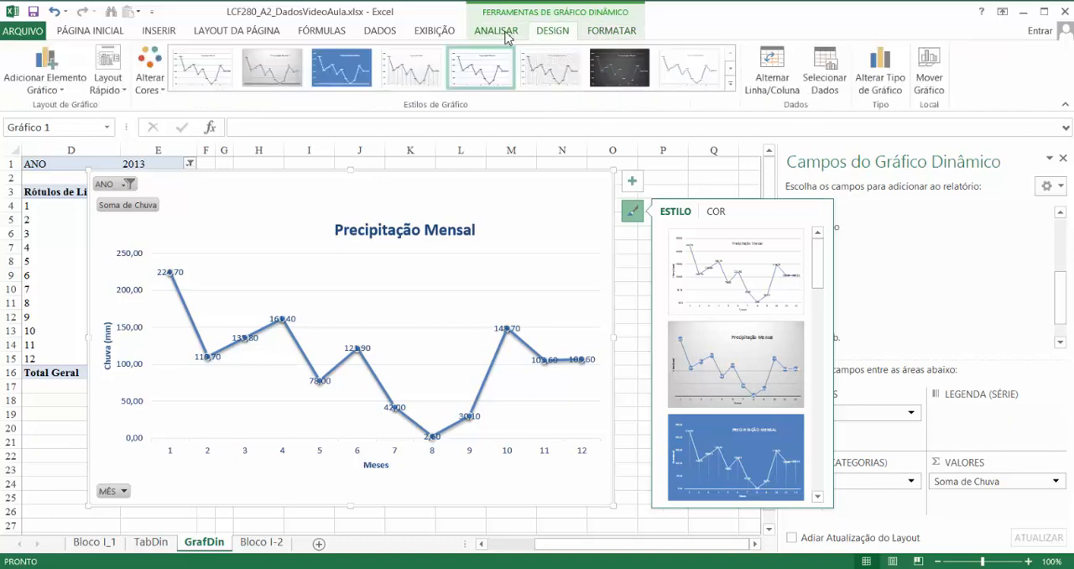
left_click(506, 33)
right_click(419, 279)
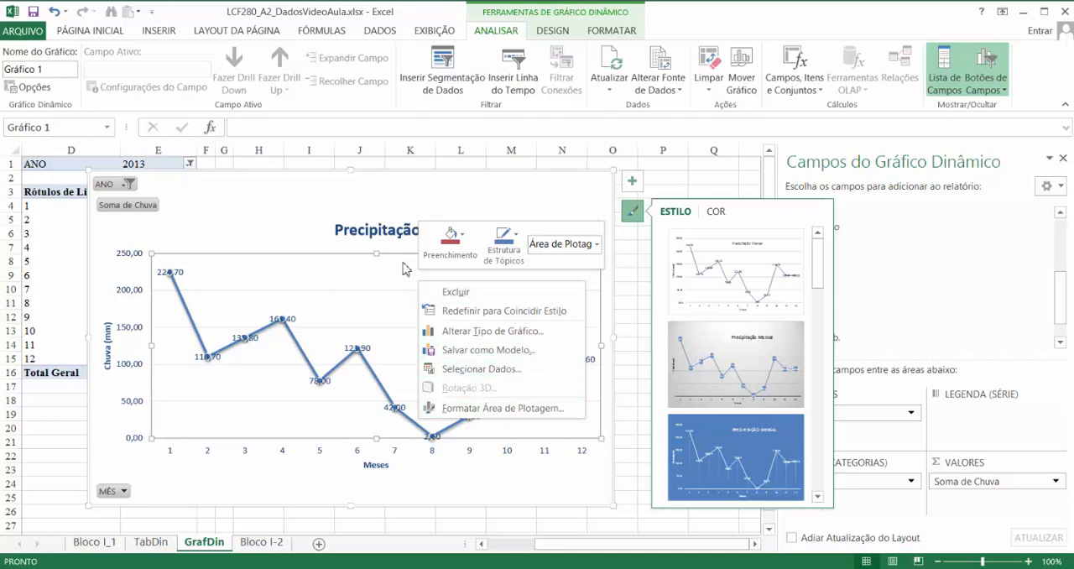
key("Escape")
left_click(136, 268)
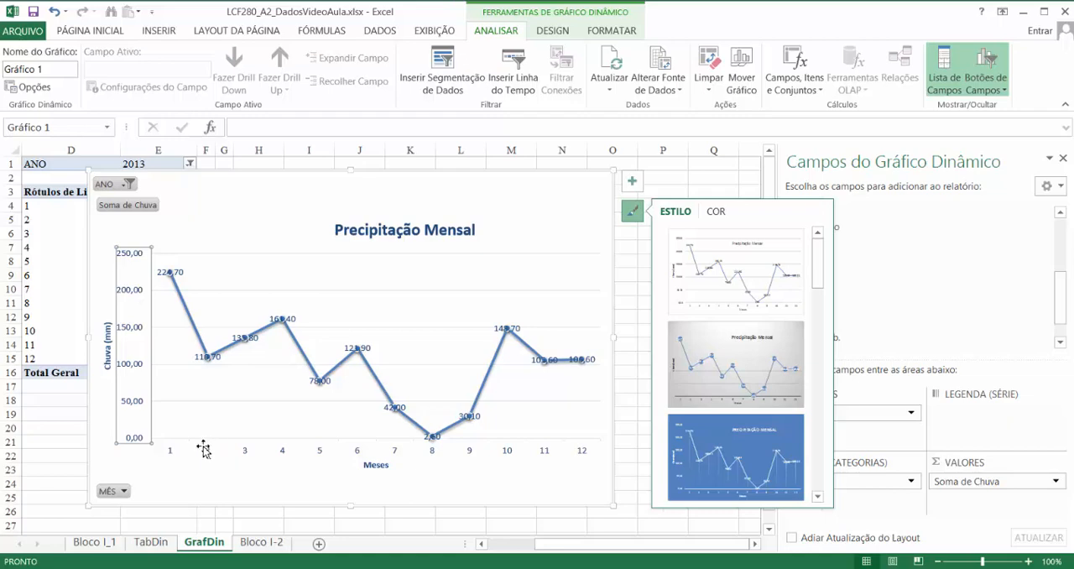
- Format the horizontal month axis so its major tick marks use the Cruz type
right_click(546, 451)
left_click(601, 438)
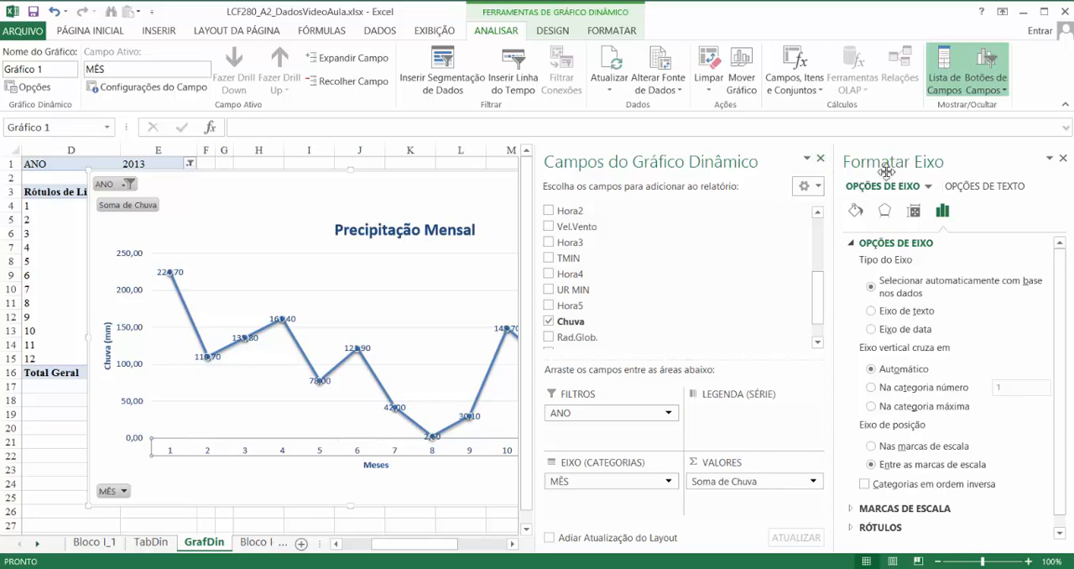
left_click(855, 242)
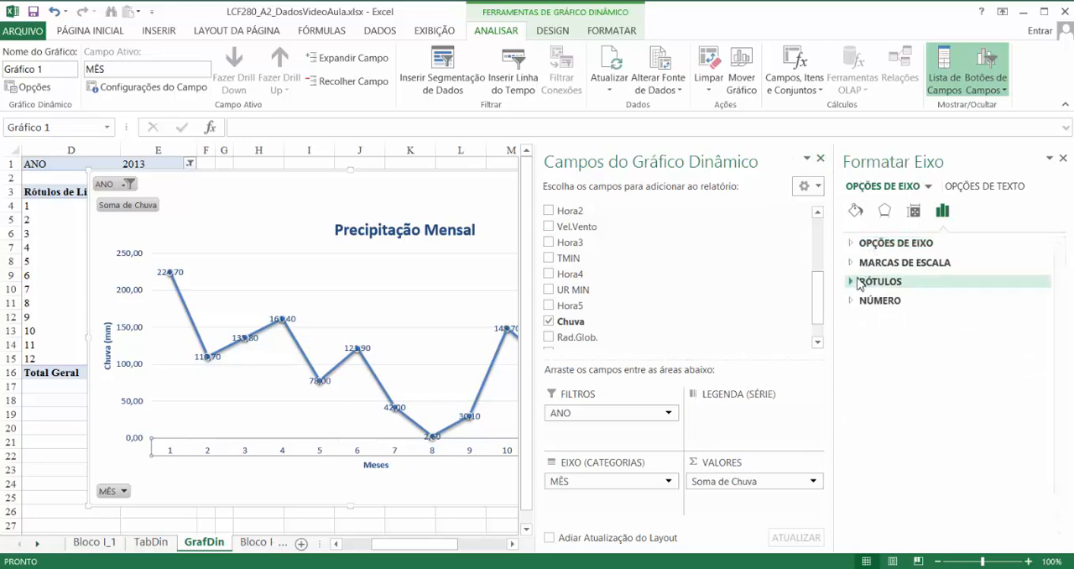
left_click(854, 262)
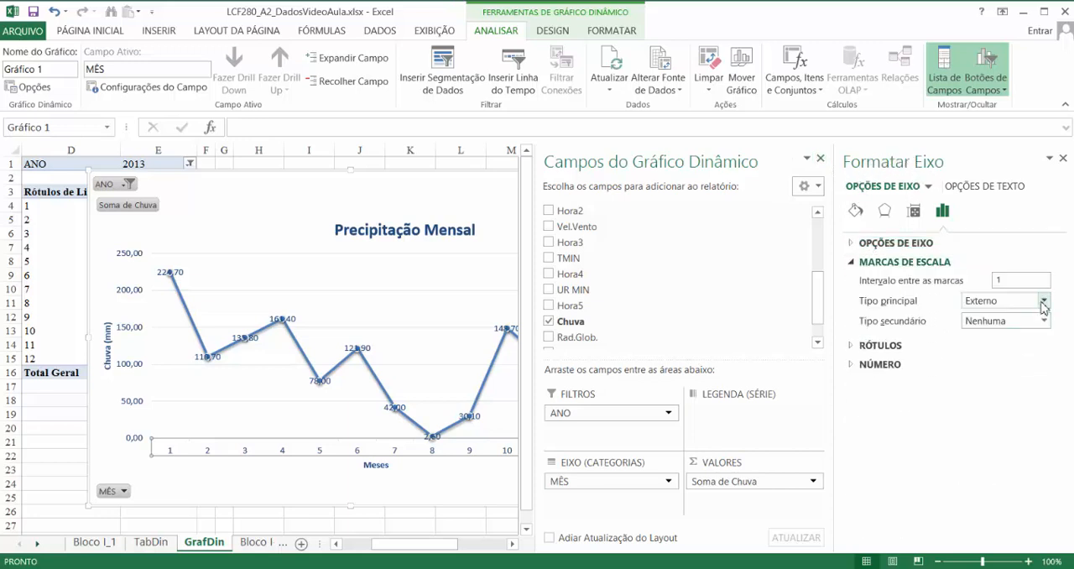
left_click(1044, 301)
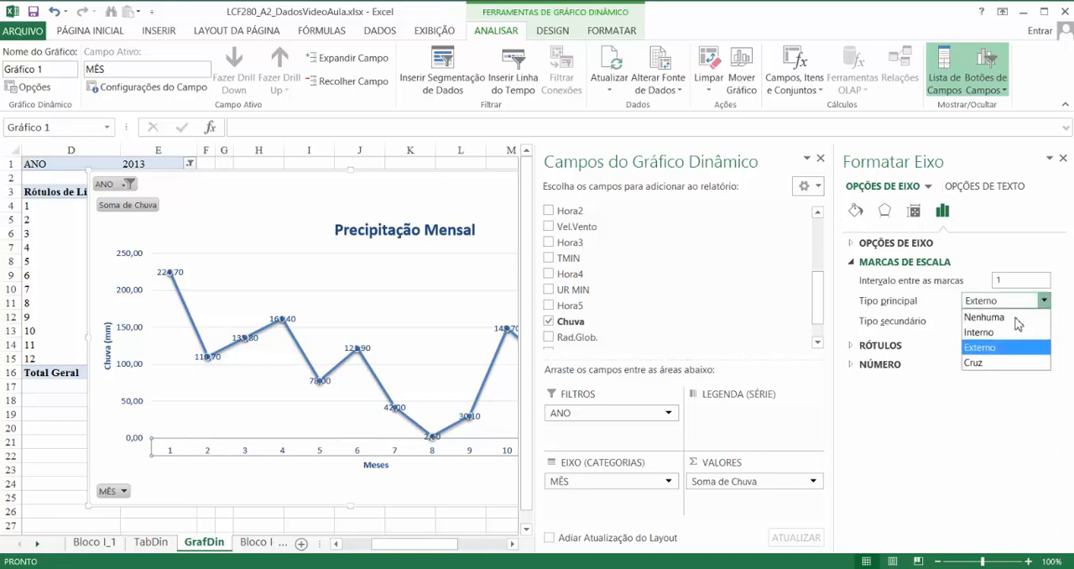
left_click(995, 363)
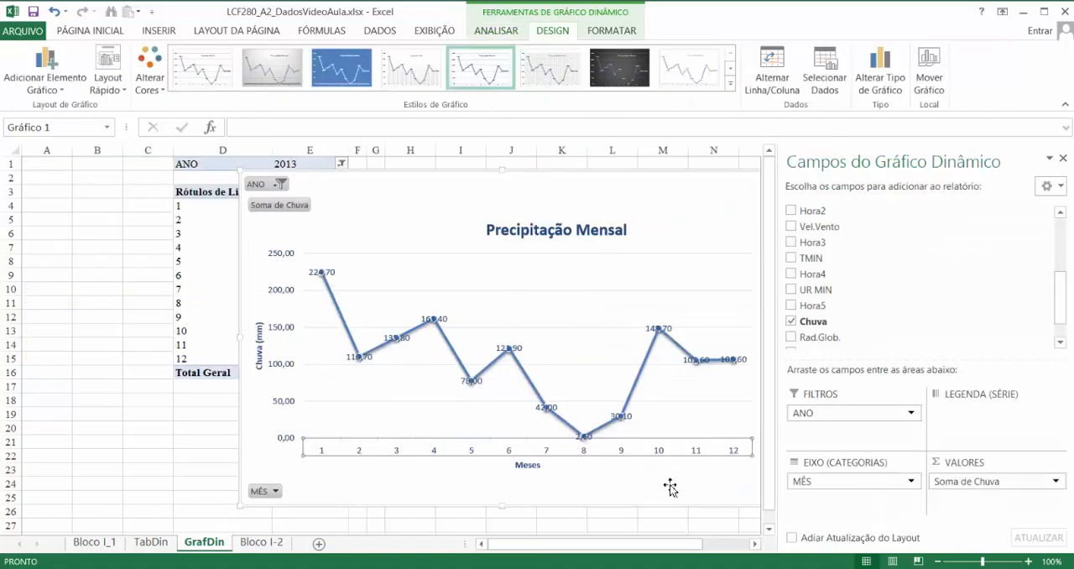
- Position the line chart's data labels at Centro and add Erro Padrão error bars to its rainfall series
left_click_drag(615, 547, 644, 552)
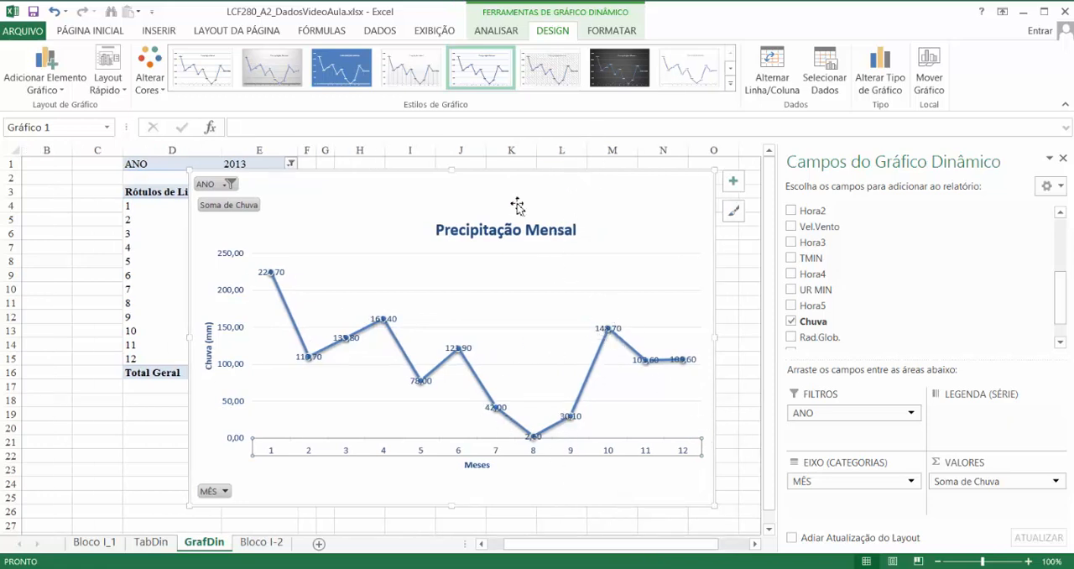
left_click(507, 34)
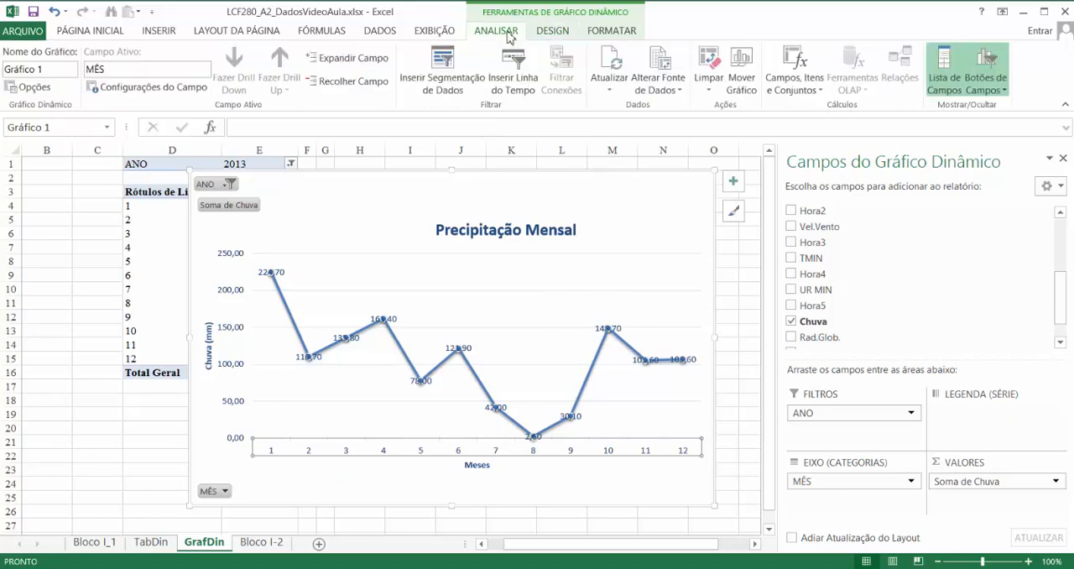
left_click(555, 33)
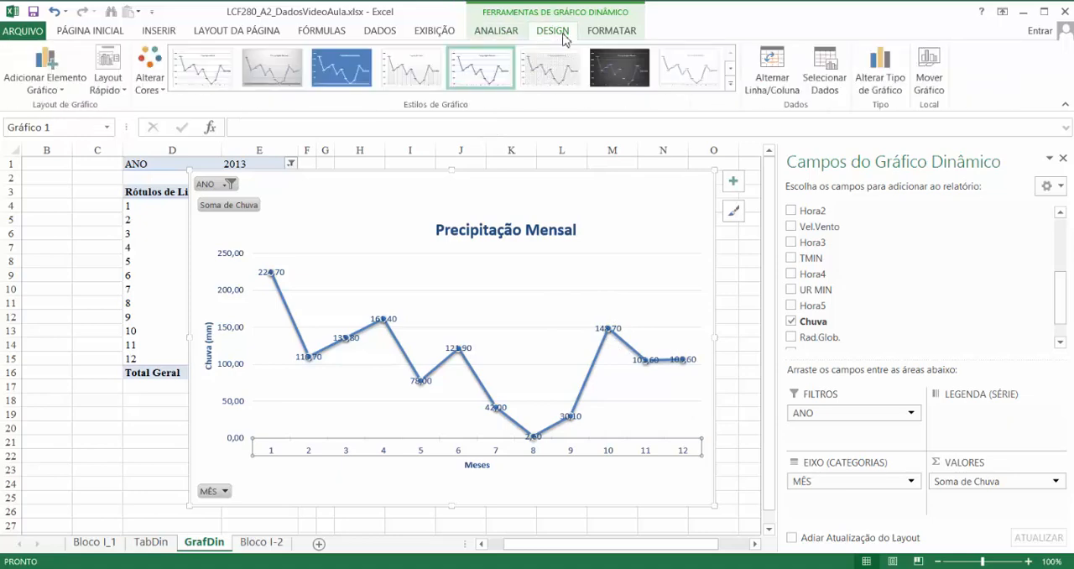
left_click(66, 86)
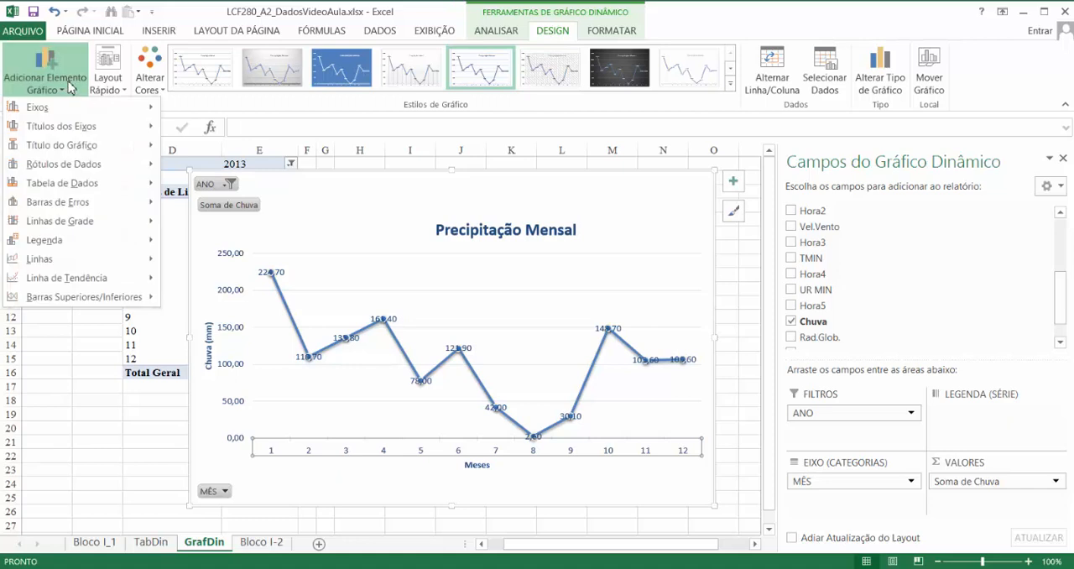
mouse_move(84, 191)
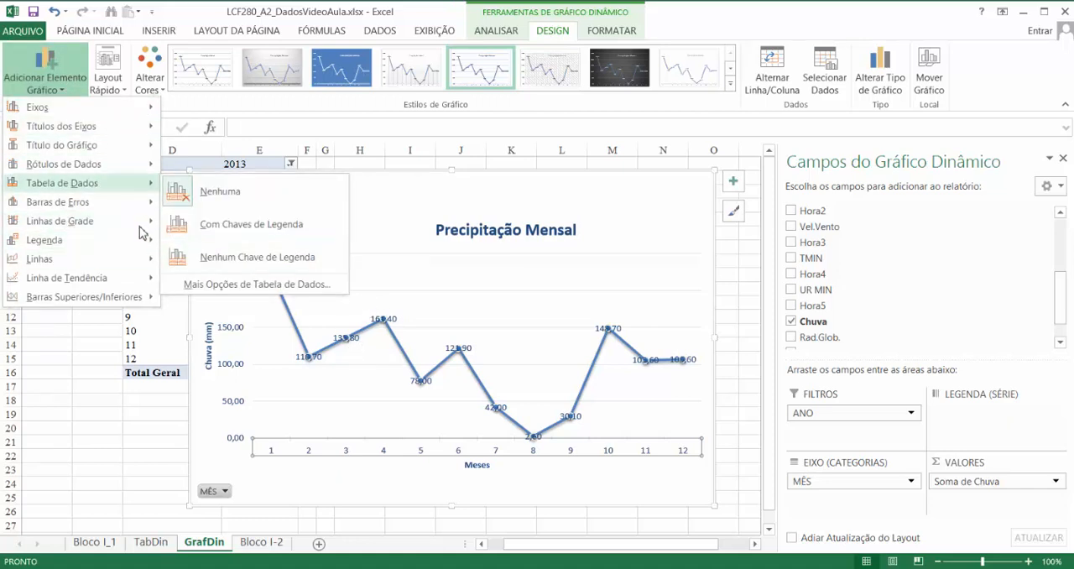
mouse_move(74, 226)
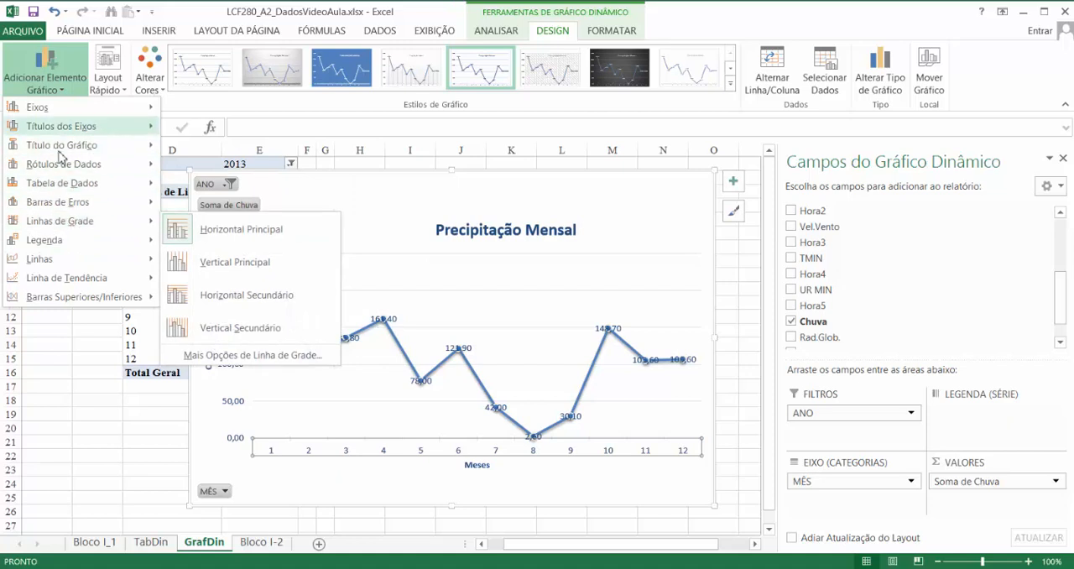
mouse_move(77, 173)
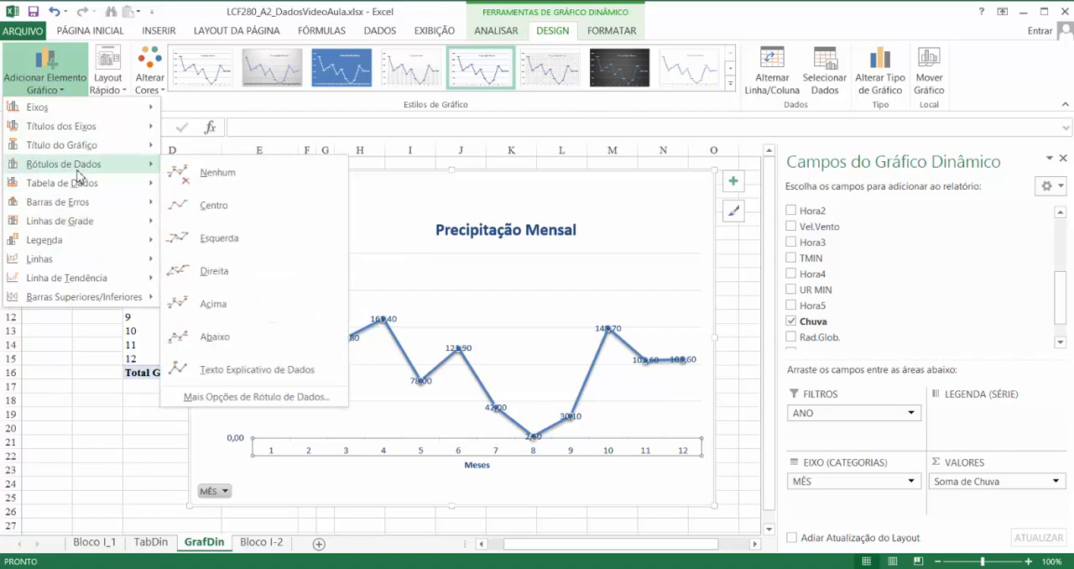
left_click(215, 205)
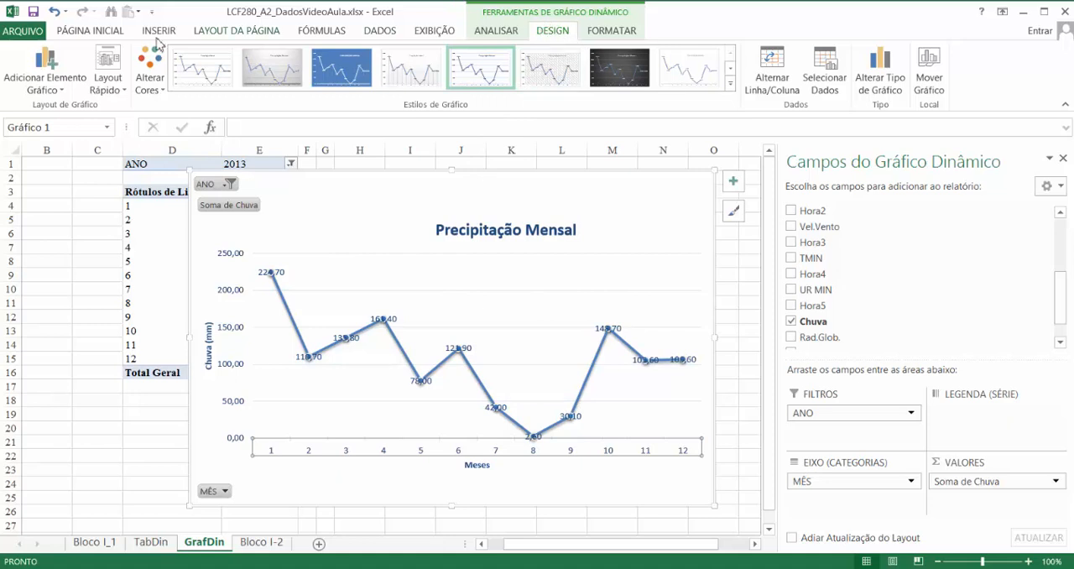
left_click(65, 94)
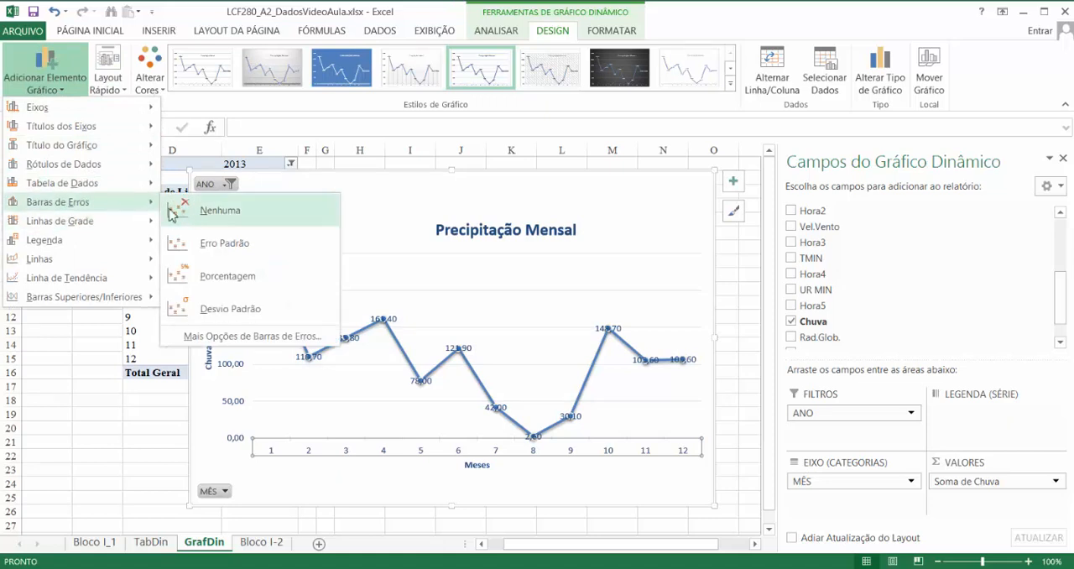
left_click(225, 245)
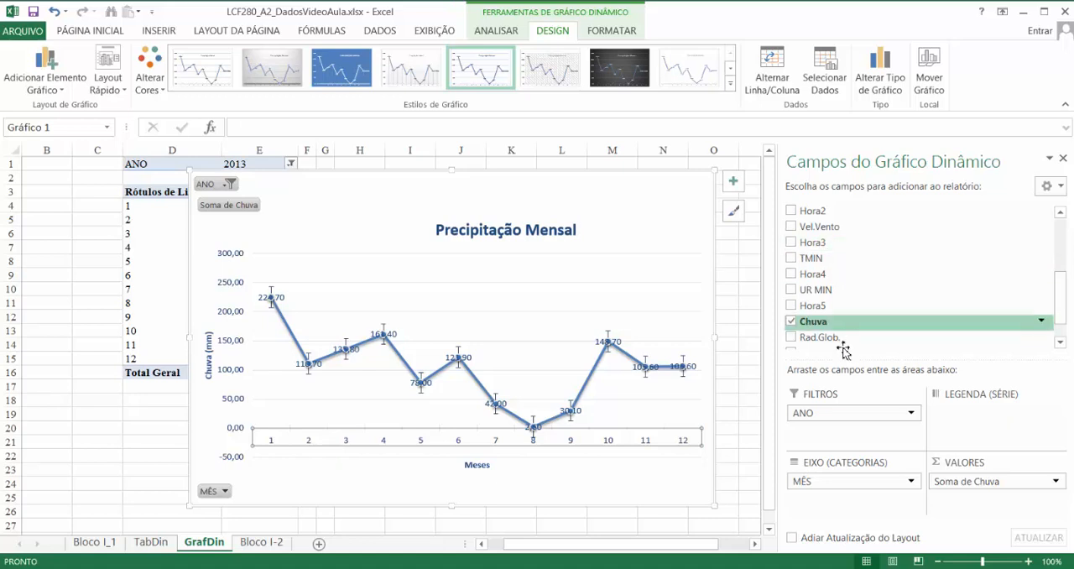
- Remove ANO, MÊS and Soma de Chuva from the PivotChart and shrink it from its lower-left corner to column H and about row 20
left_click_drag(856, 413, 728, 350)
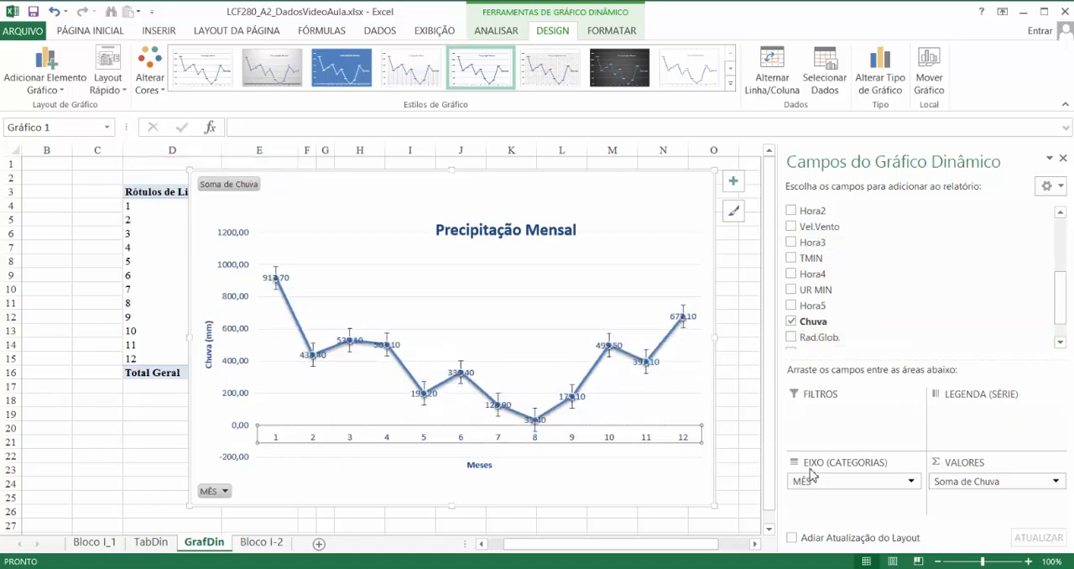
left_click_drag(810, 478, 663, 315)
left_click_drag(1030, 486, 621, 314)
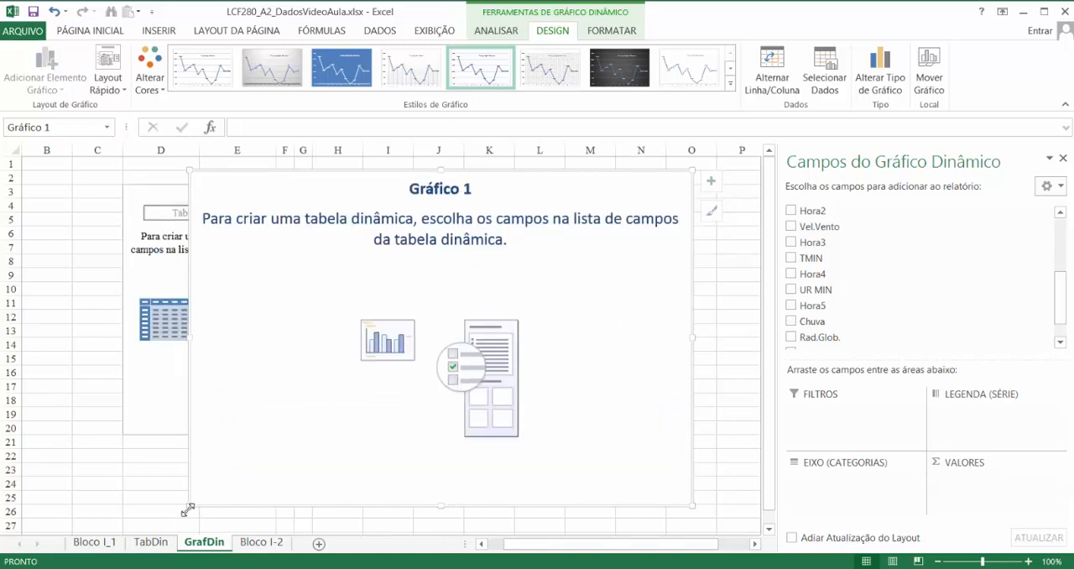
left_click_drag(189, 507, 321, 439)
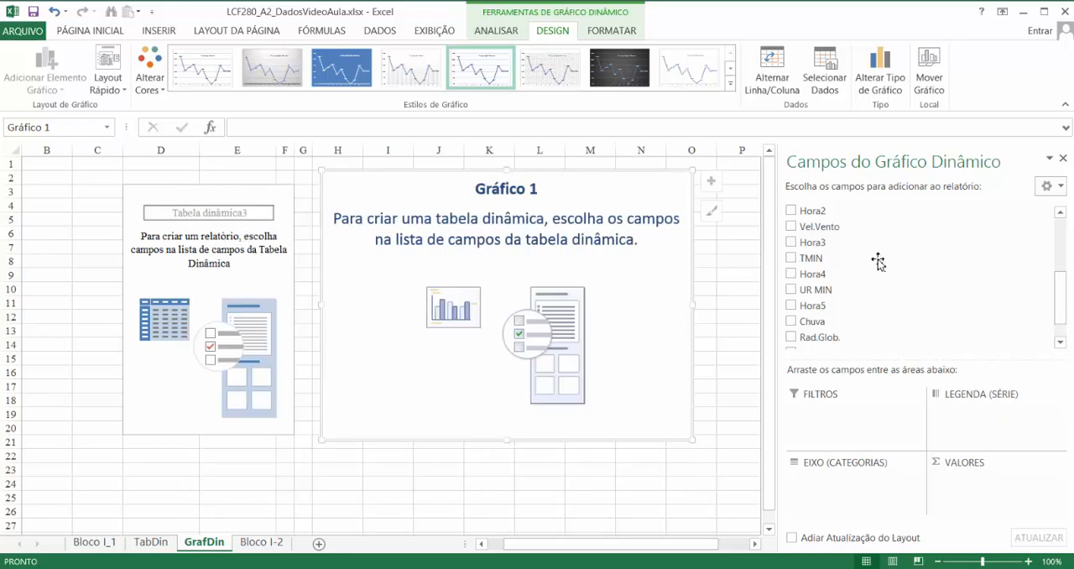
left_click_drag(1062, 283, 1062, 228)
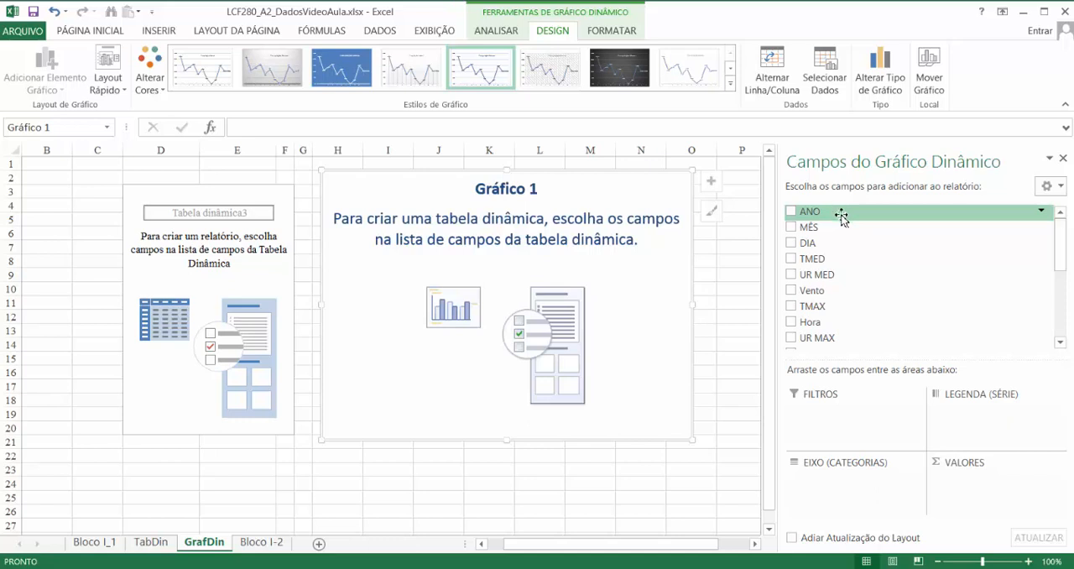
- Add the UR MED field to the PivotChart's axis categories
scroll(848, 223, "down", 3)
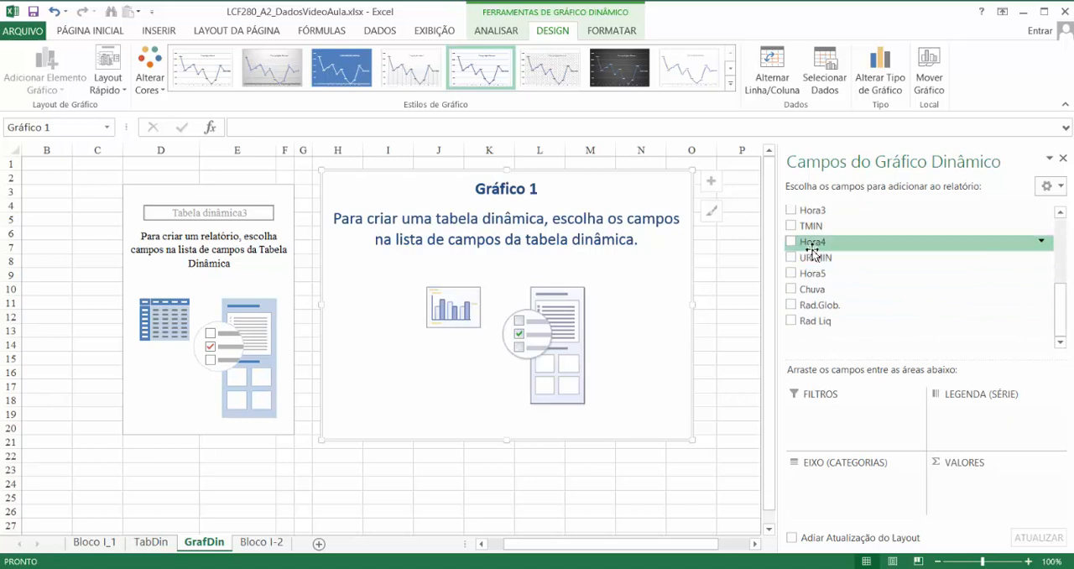
left_click_drag(1060, 328, 1069, 262)
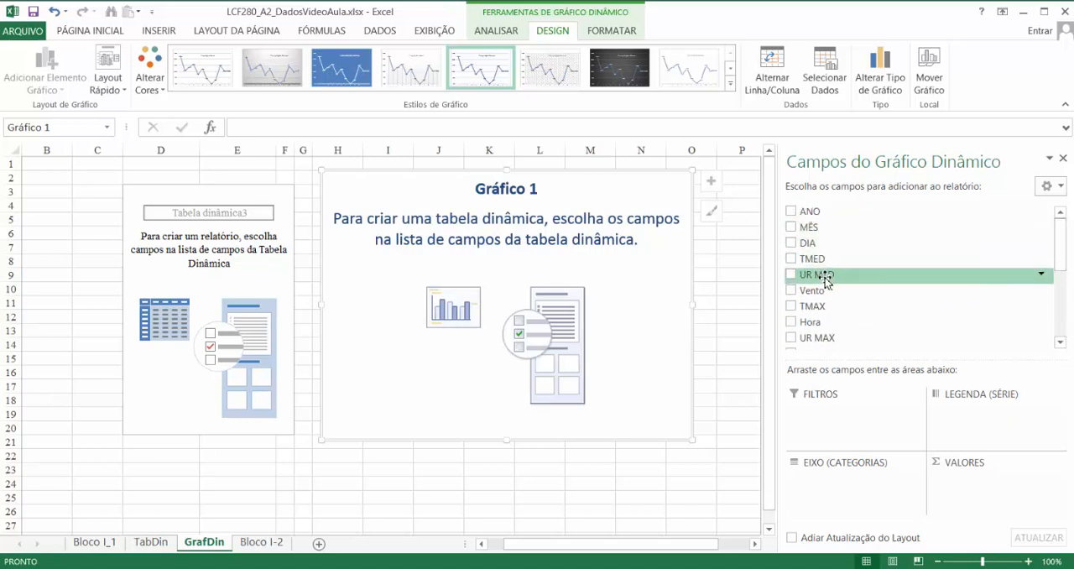
left_click_drag(829, 274, 831, 478)
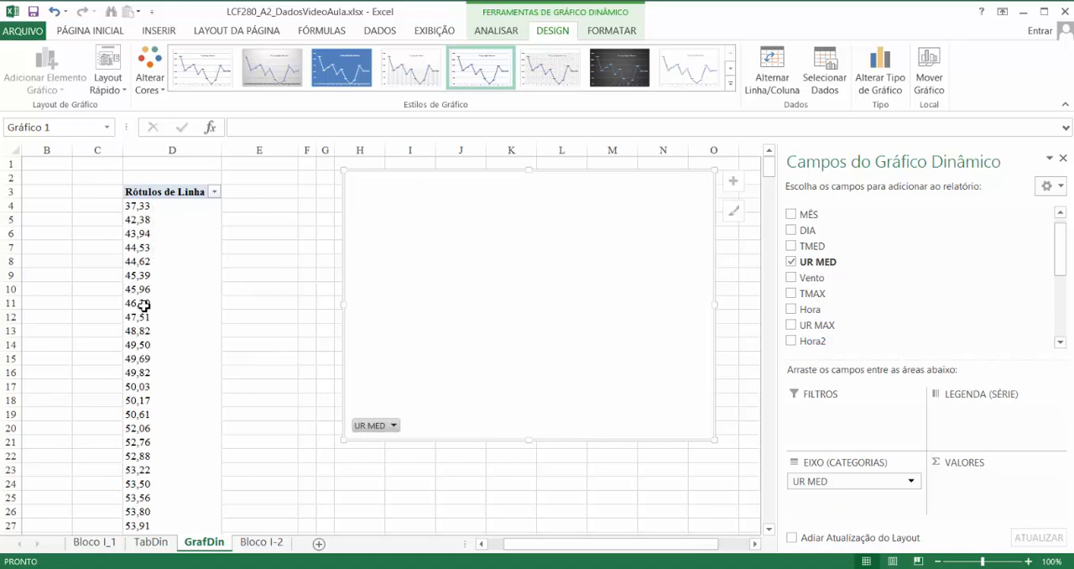
- Group the UR MED row labels into classes from 30 to 110 in intervals of 10
left_click(140, 205)
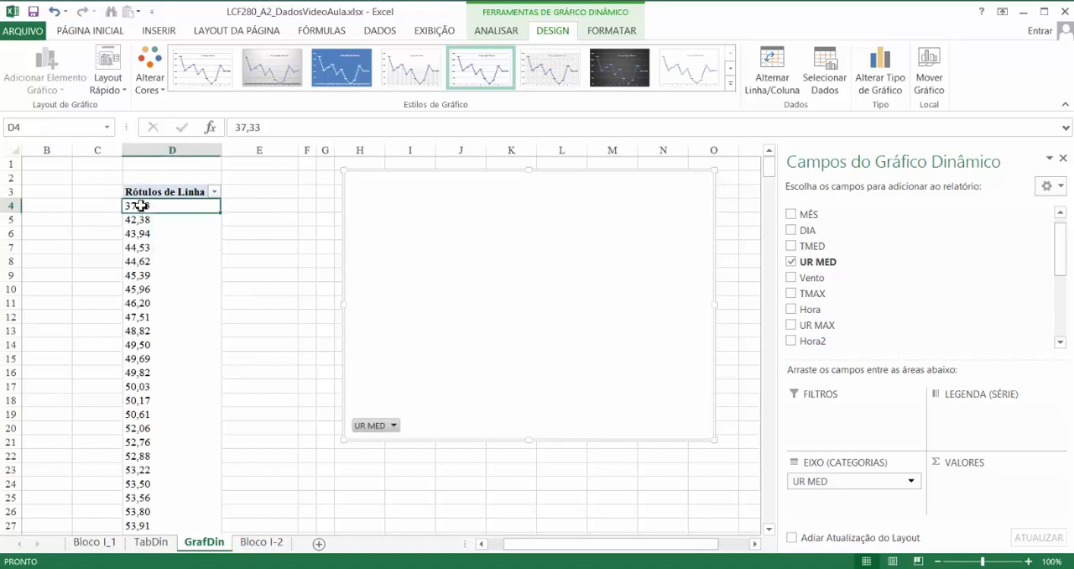
right_click(140, 204)
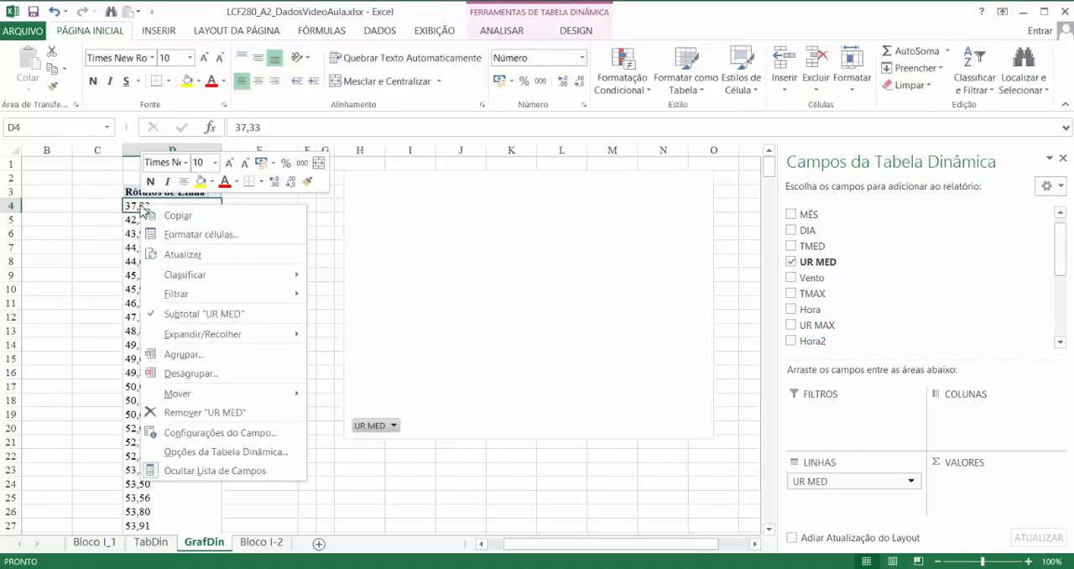
left_click(213, 354)
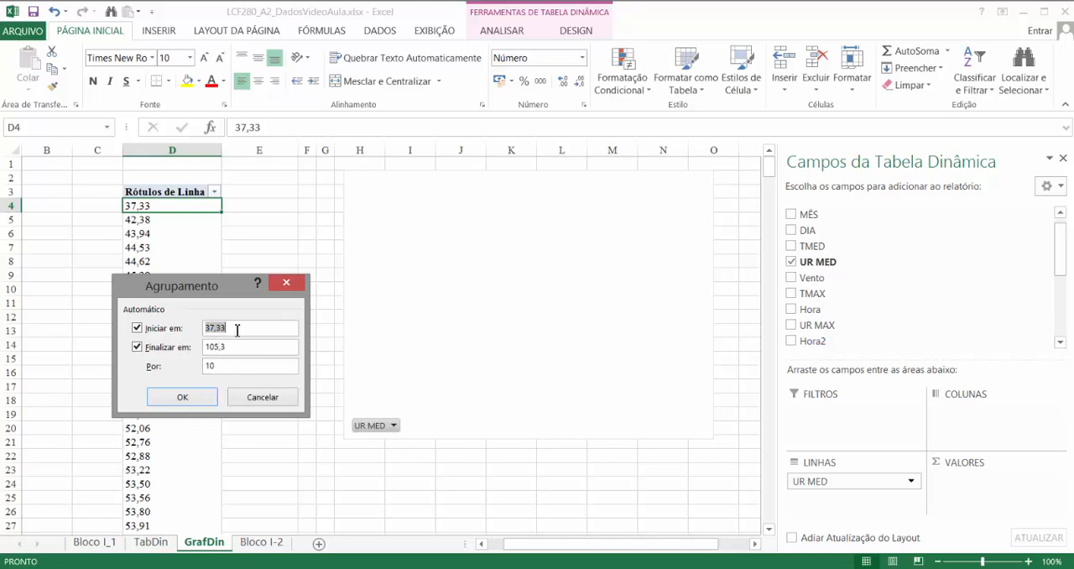
type("30")
left_click_drag(234, 348, 175, 333)
type("110")
left_click(191, 400)
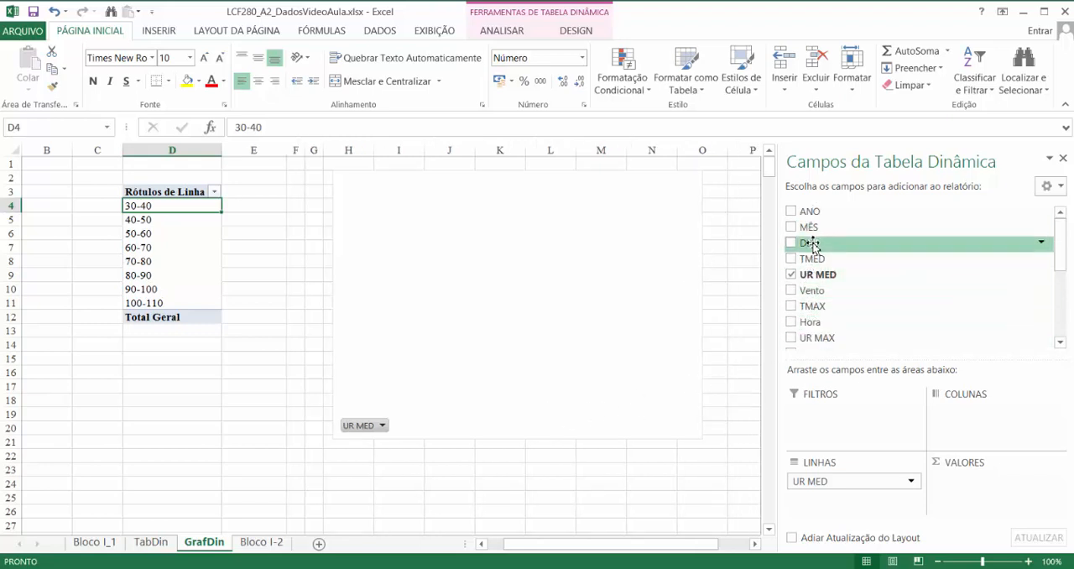
- Add the DIA field to the pivot values and summarize it by Contagem
left_click_drag(812, 249, 978, 496)
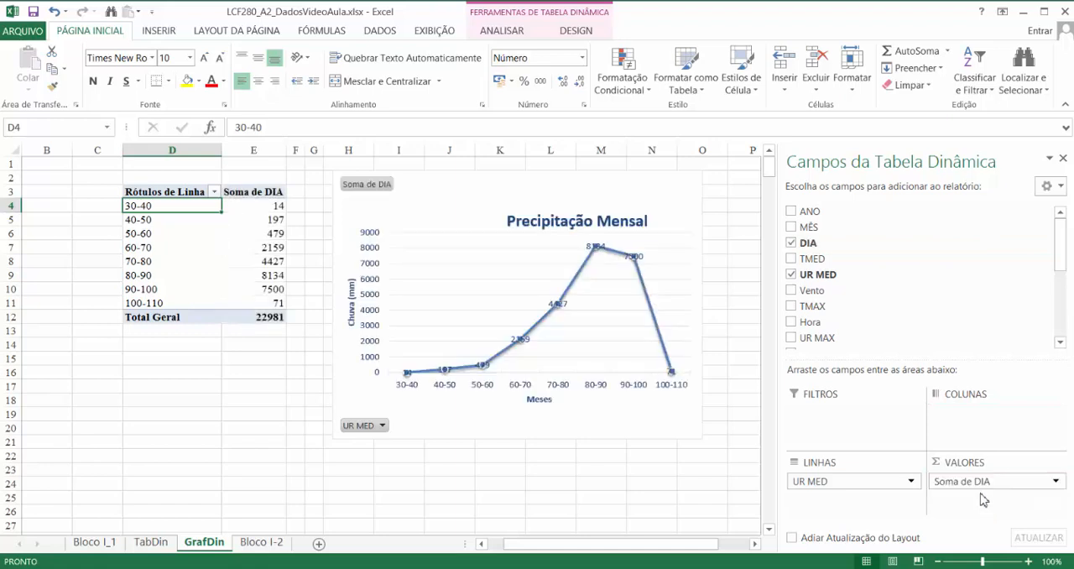
left_click(1055, 481)
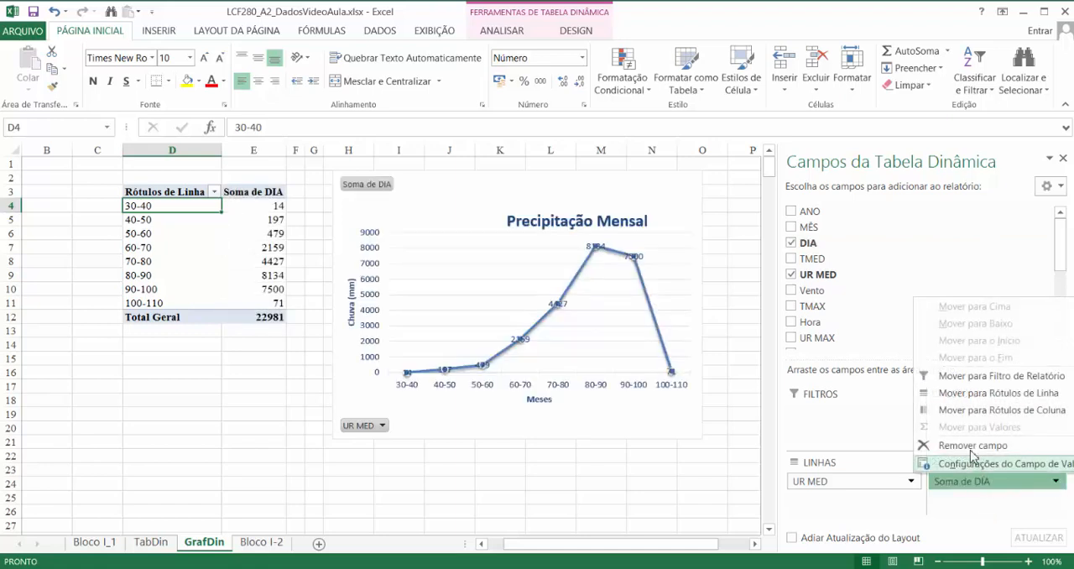
left_click(973, 463)
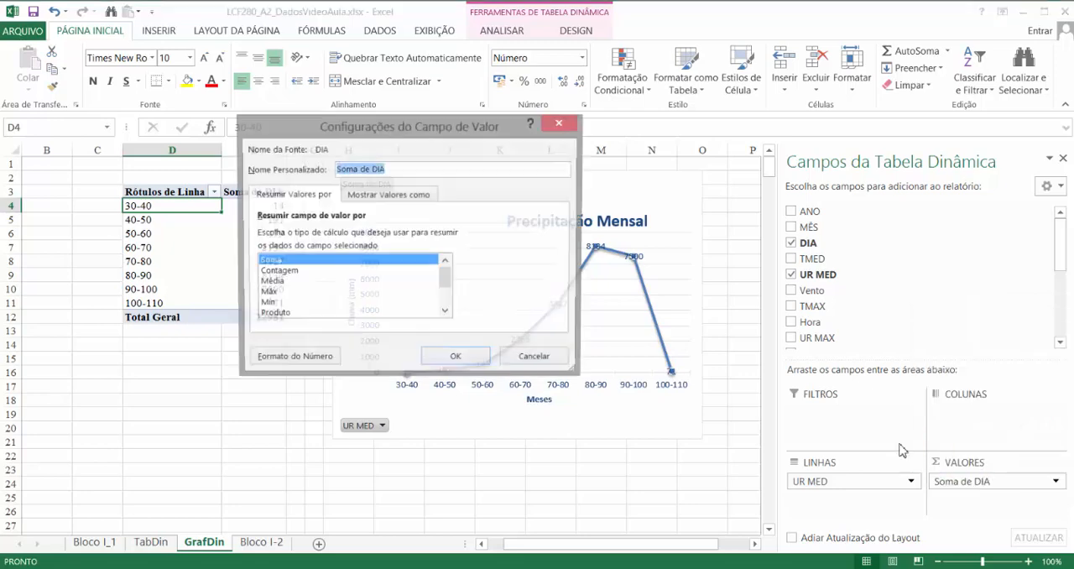
left_click(277, 272)
left_click(455, 359)
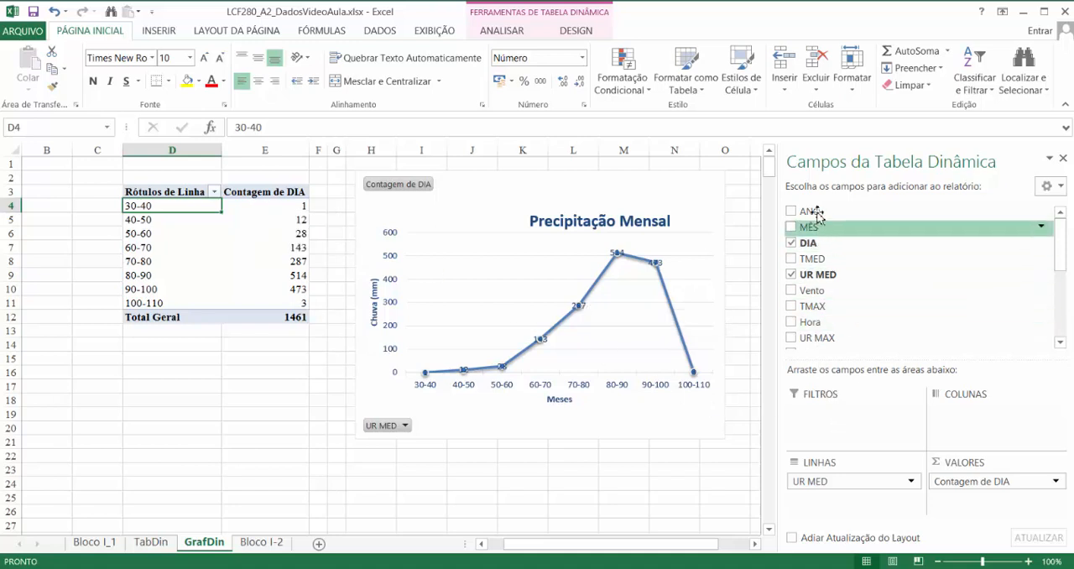
- Add ANO as a report filter and restrict the pivot table and chart to 2013
left_click_drag(807, 211, 873, 413)
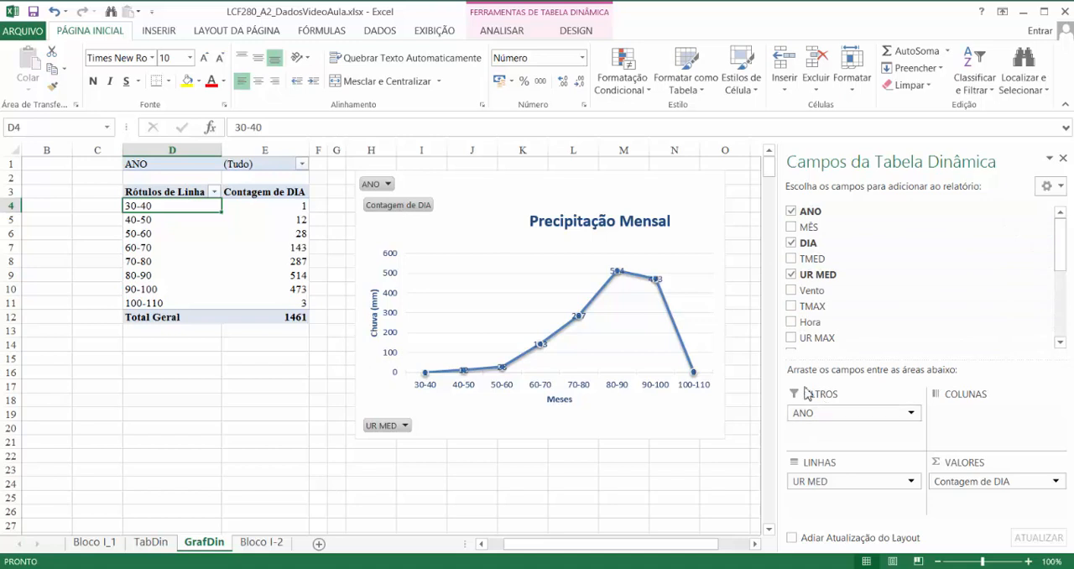
left_click(302, 164)
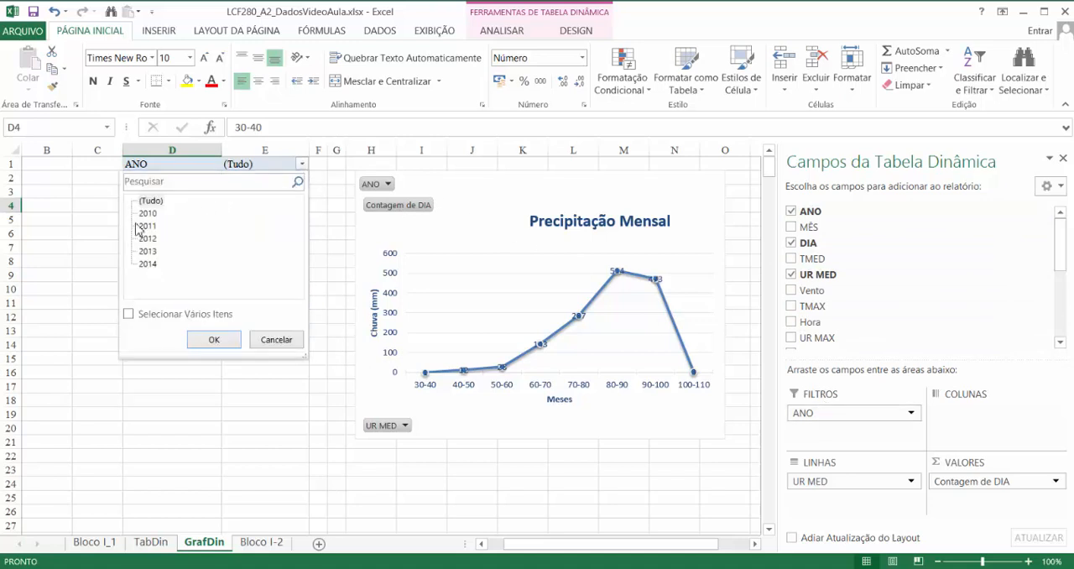
left_click(147, 251)
left_click(213, 339)
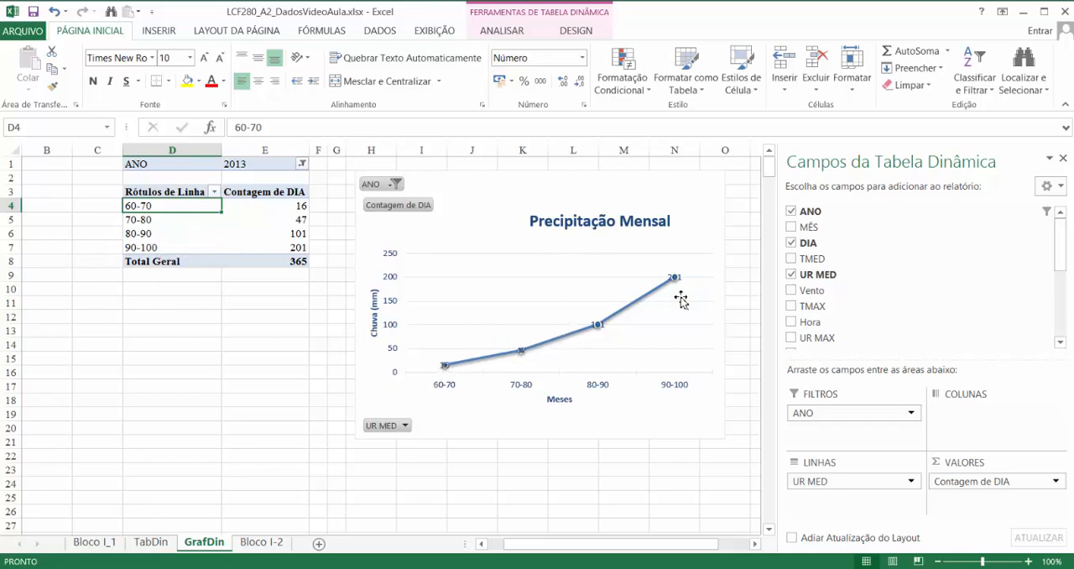
- Switch the ANO report filter to 2012
left_click(303, 163)
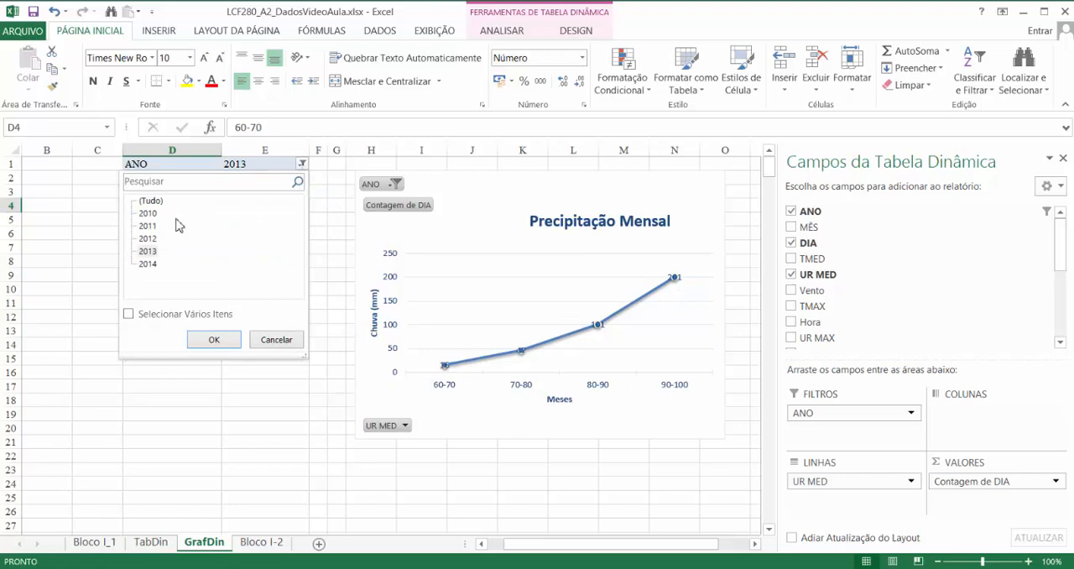
left_click(151, 239)
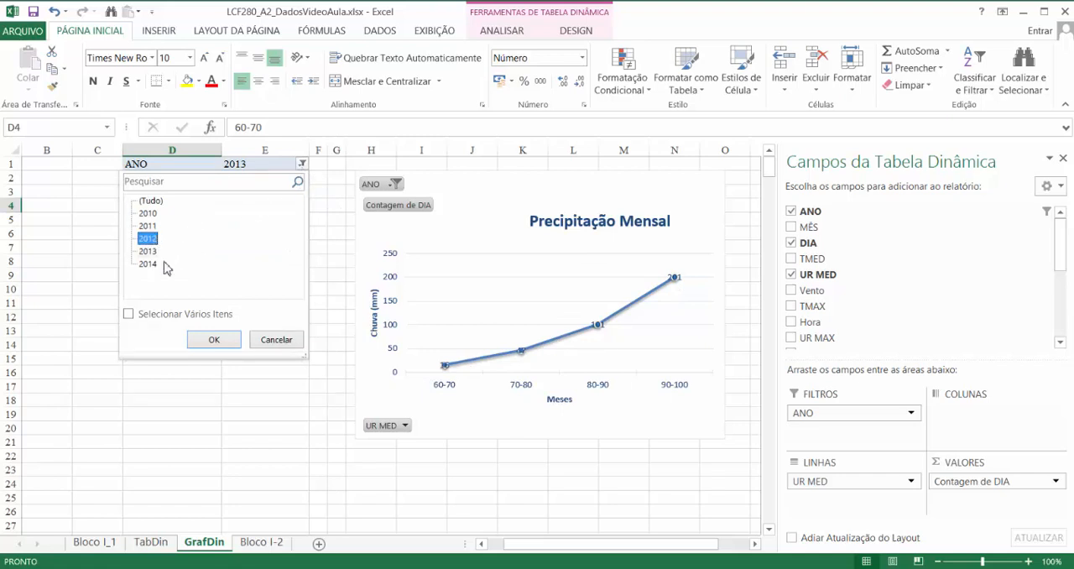
left_click(212, 339)
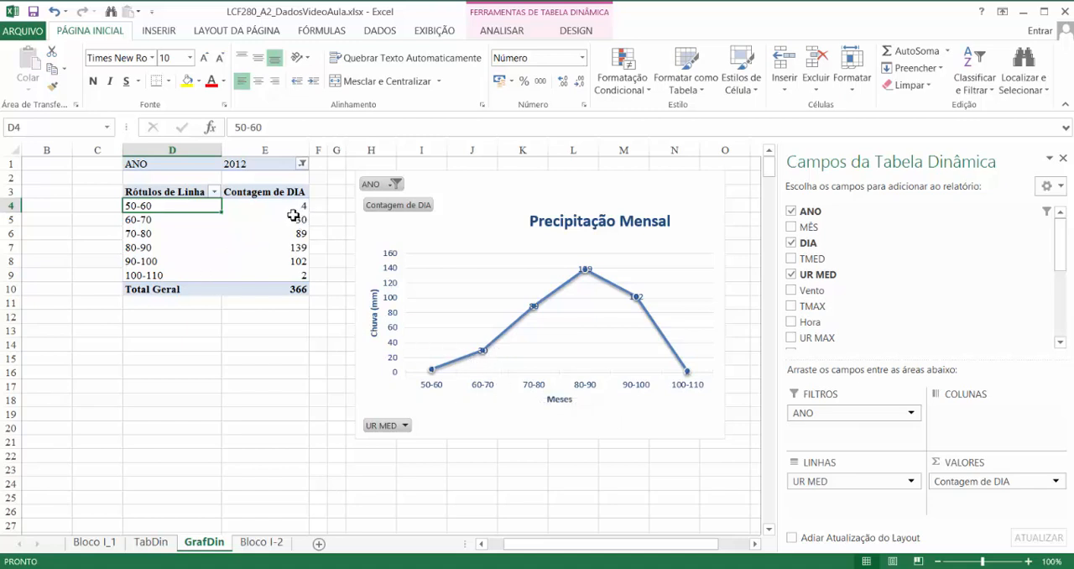
- Set the ANO report filter to 2011
mouse_move(293, 216)
left_click(302, 163)
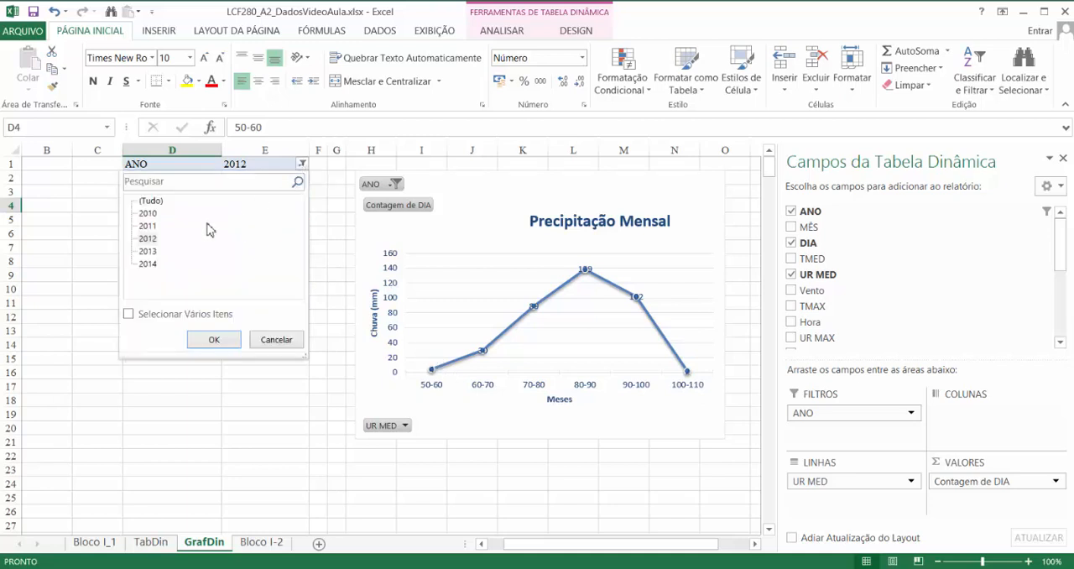
left_click(151, 226)
left_click(214, 339)
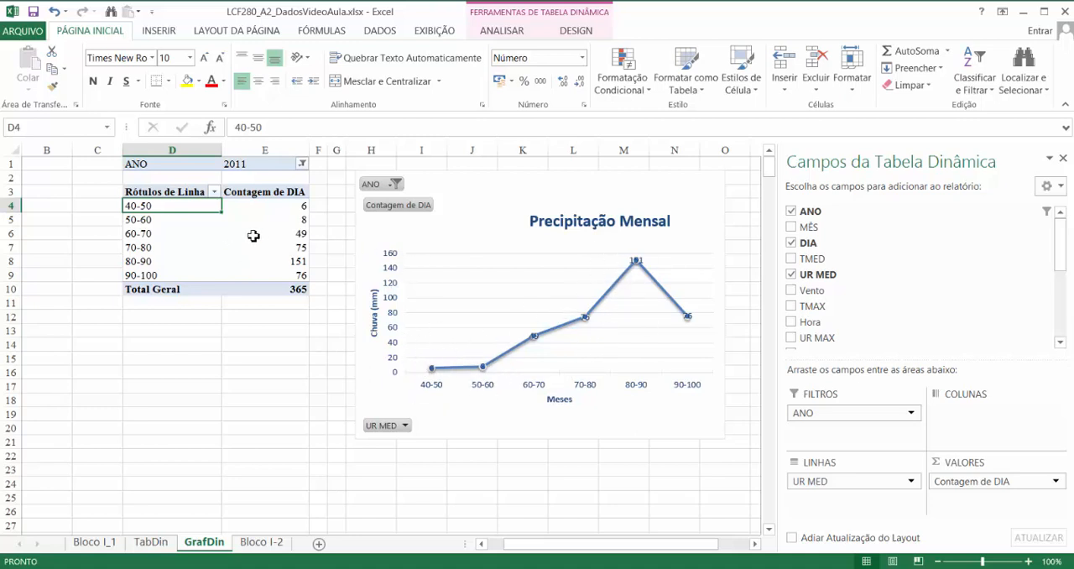
mouse_move(254, 236)
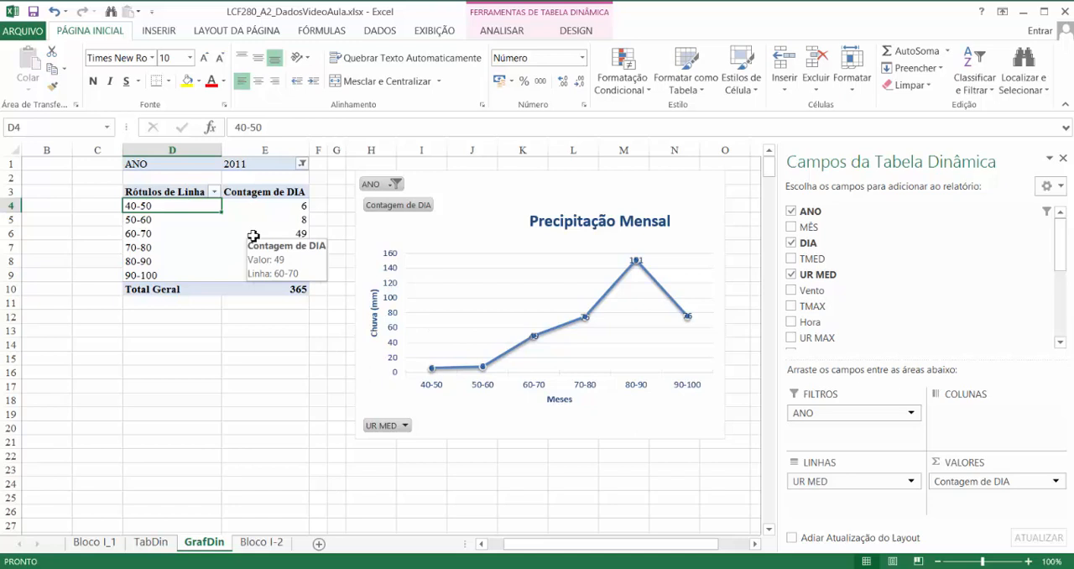